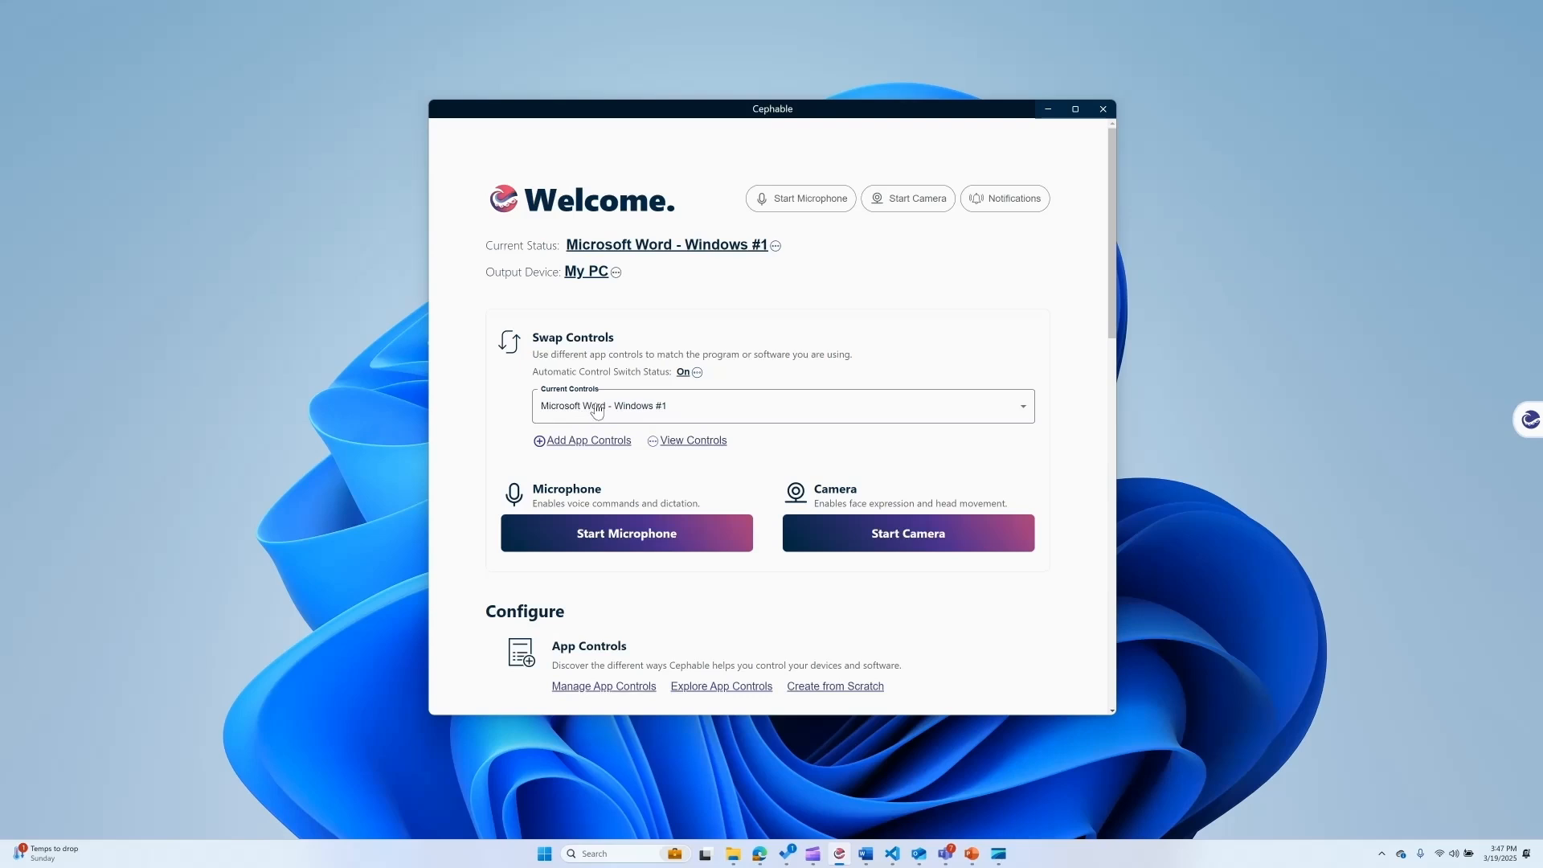
Examine the Microsoft Word app controls and the editable voice phrases of the Open Document control, and return to the home page.
{"action": "left_click", "coordinate": [711, 441]}
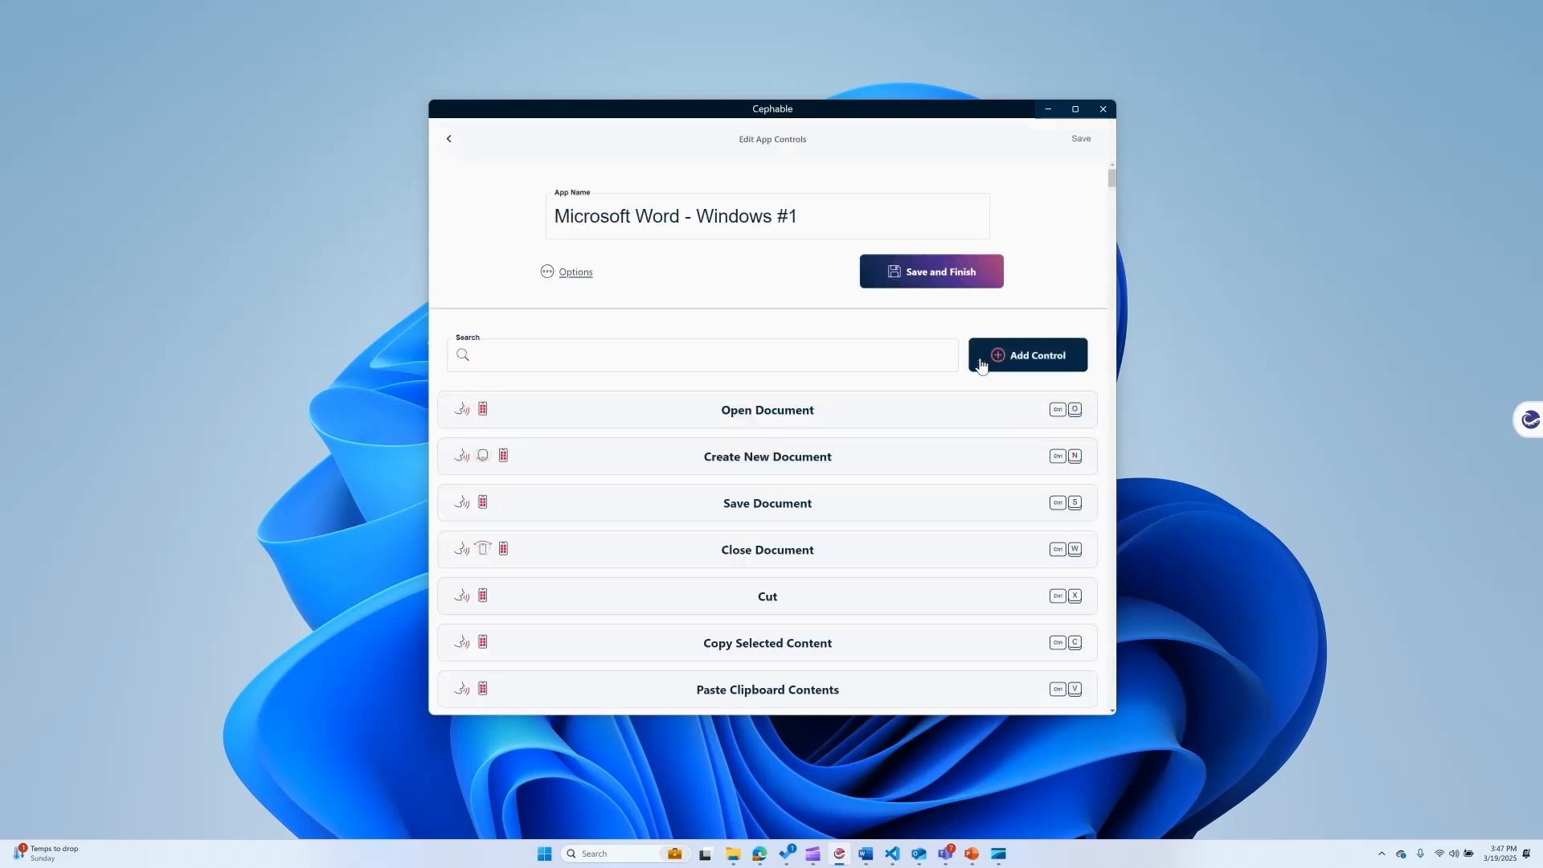
{"action": "left_click", "coordinate": [821, 426]}
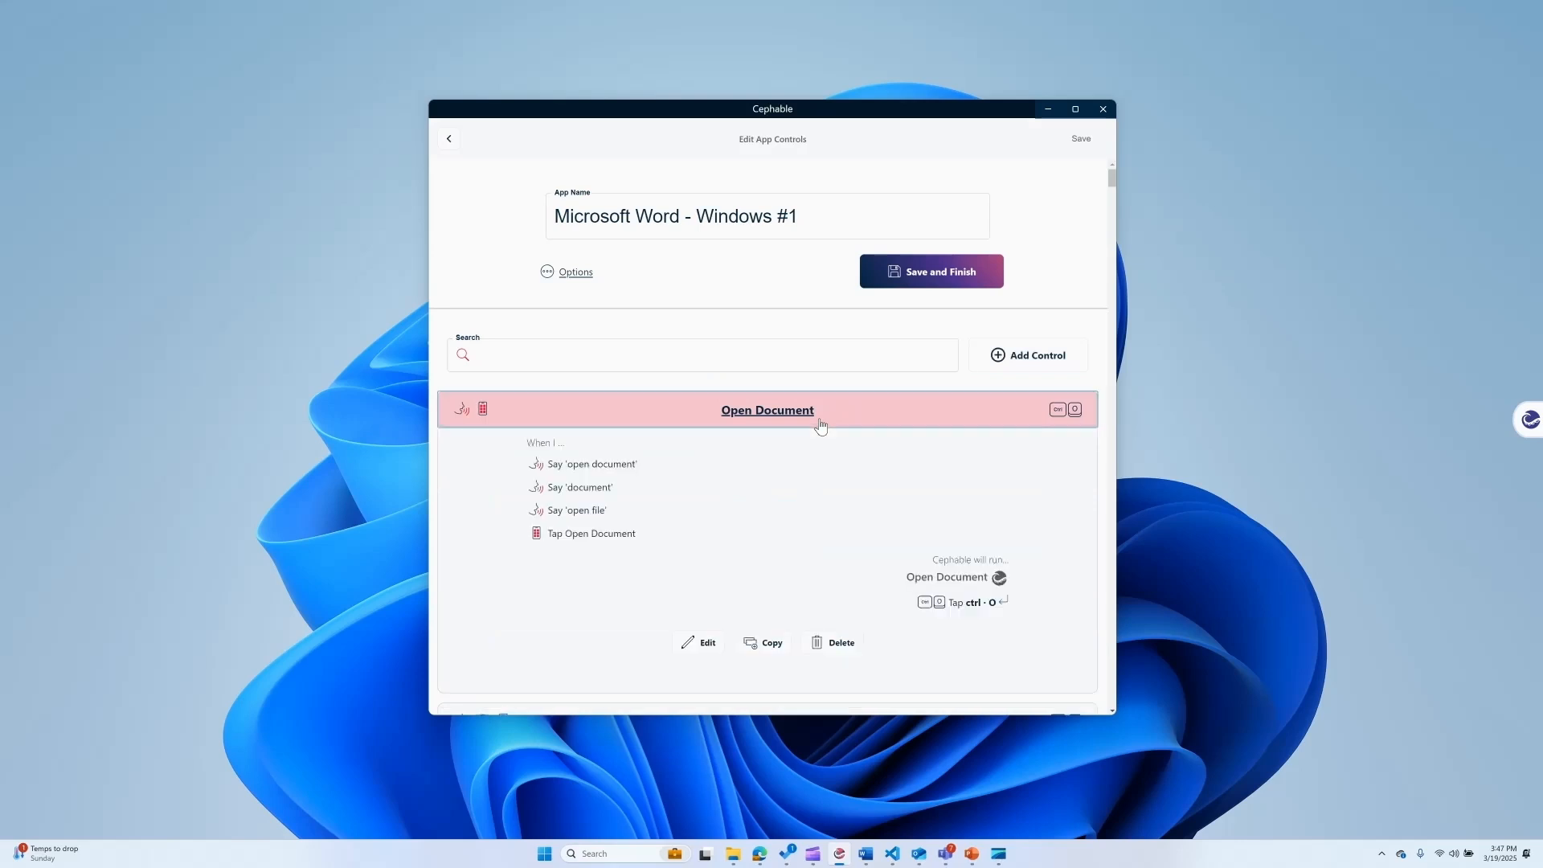
{"action": "left_click", "coordinate": [705, 643]}
{"action": "left_click", "coordinate": [584, 575]}
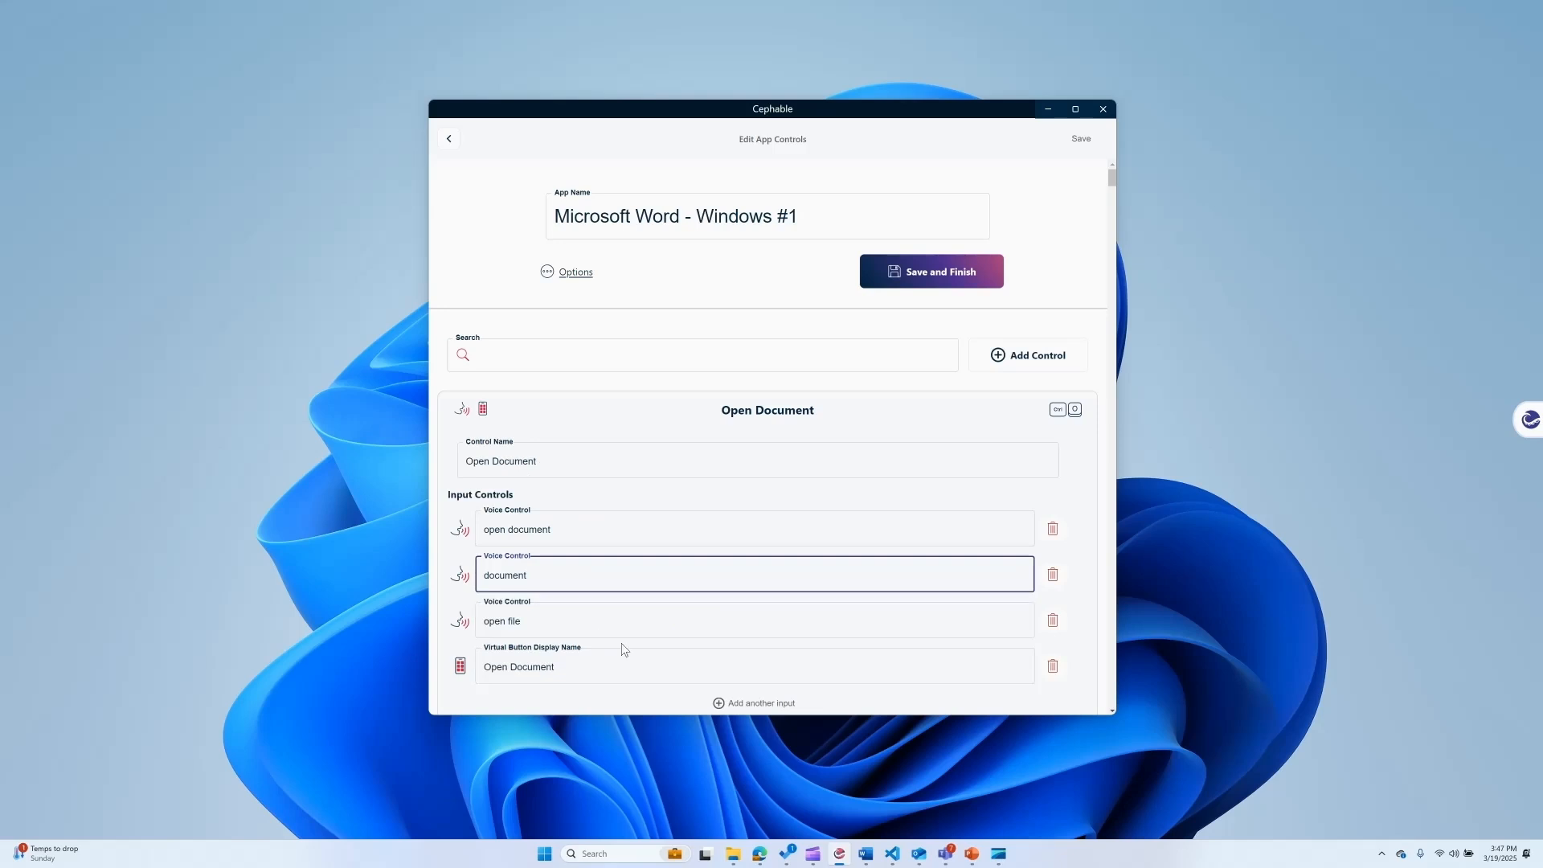
{"action": "left_click", "coordinate": [707, 424]}
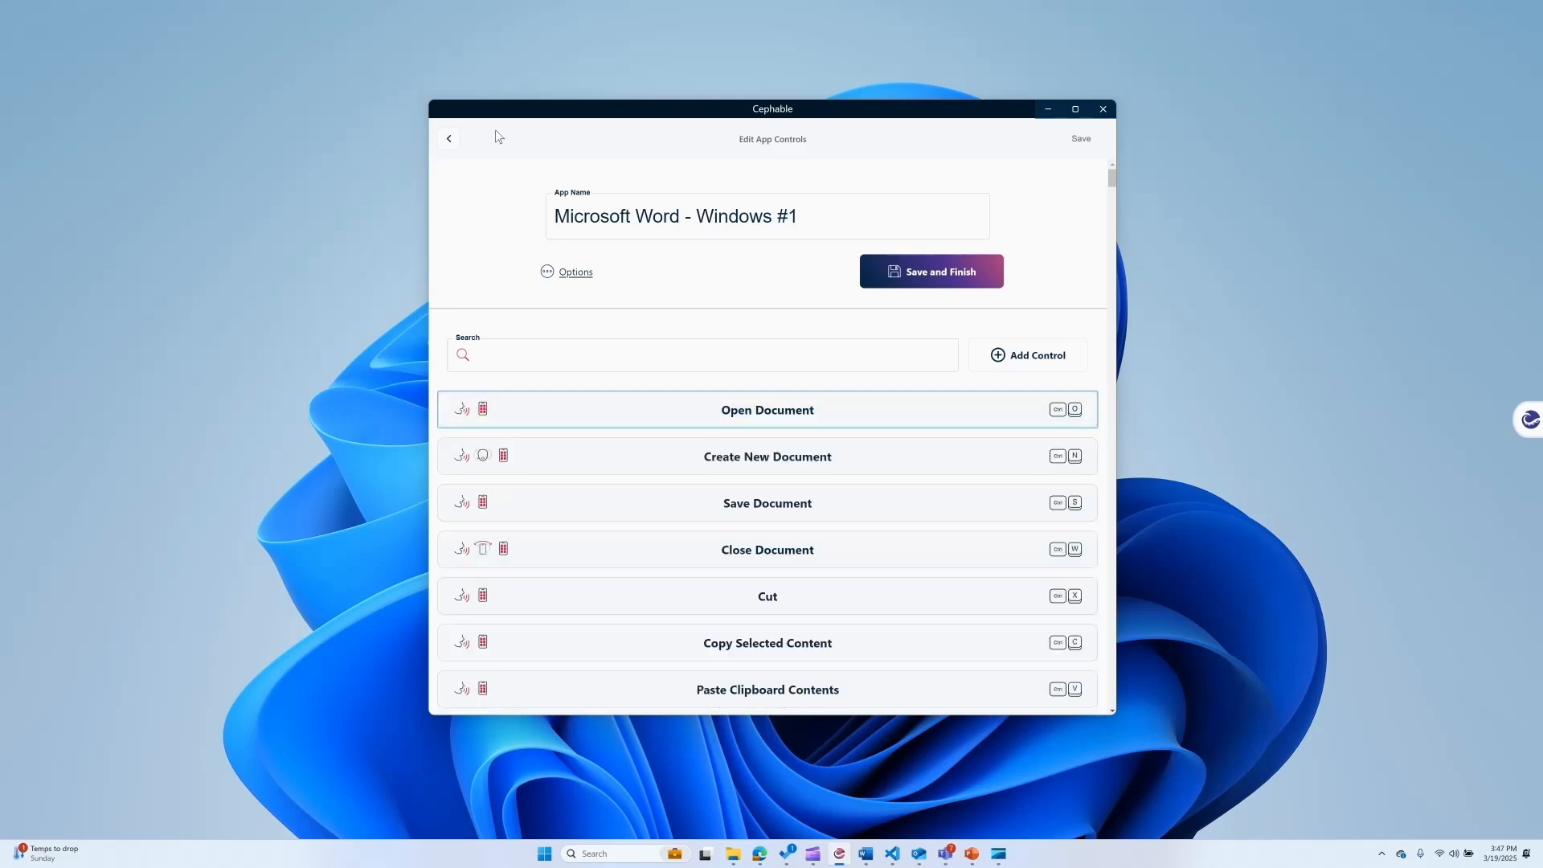
{"action": "left_click", "coordinate": [448, 138]}
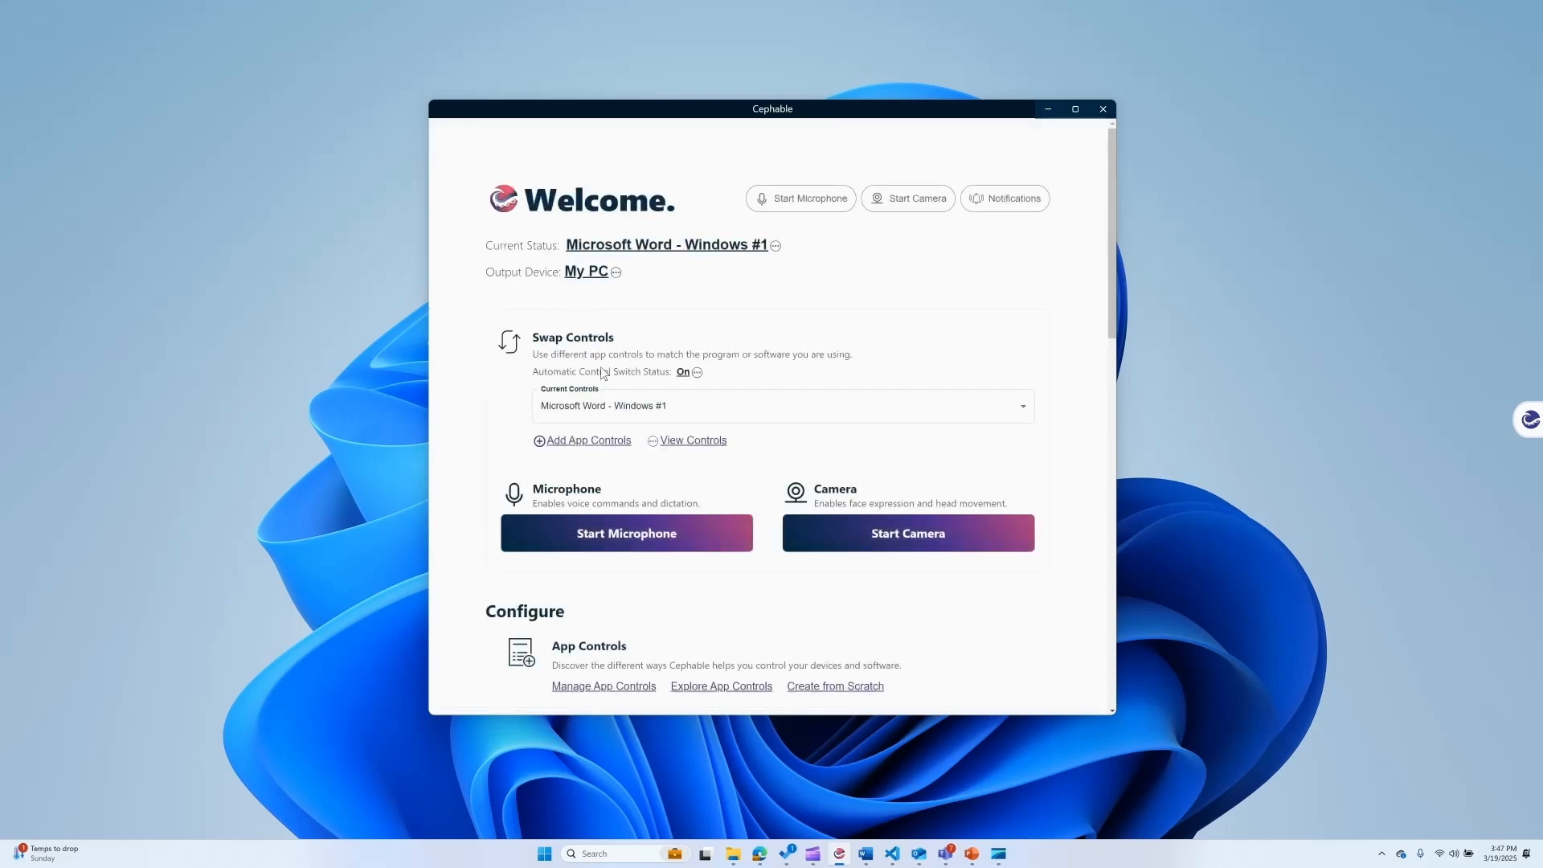
Create new app controls from scratch without the default voice commands and name them My App.
{"action": "left_click", "coordinate": [606, 447]}
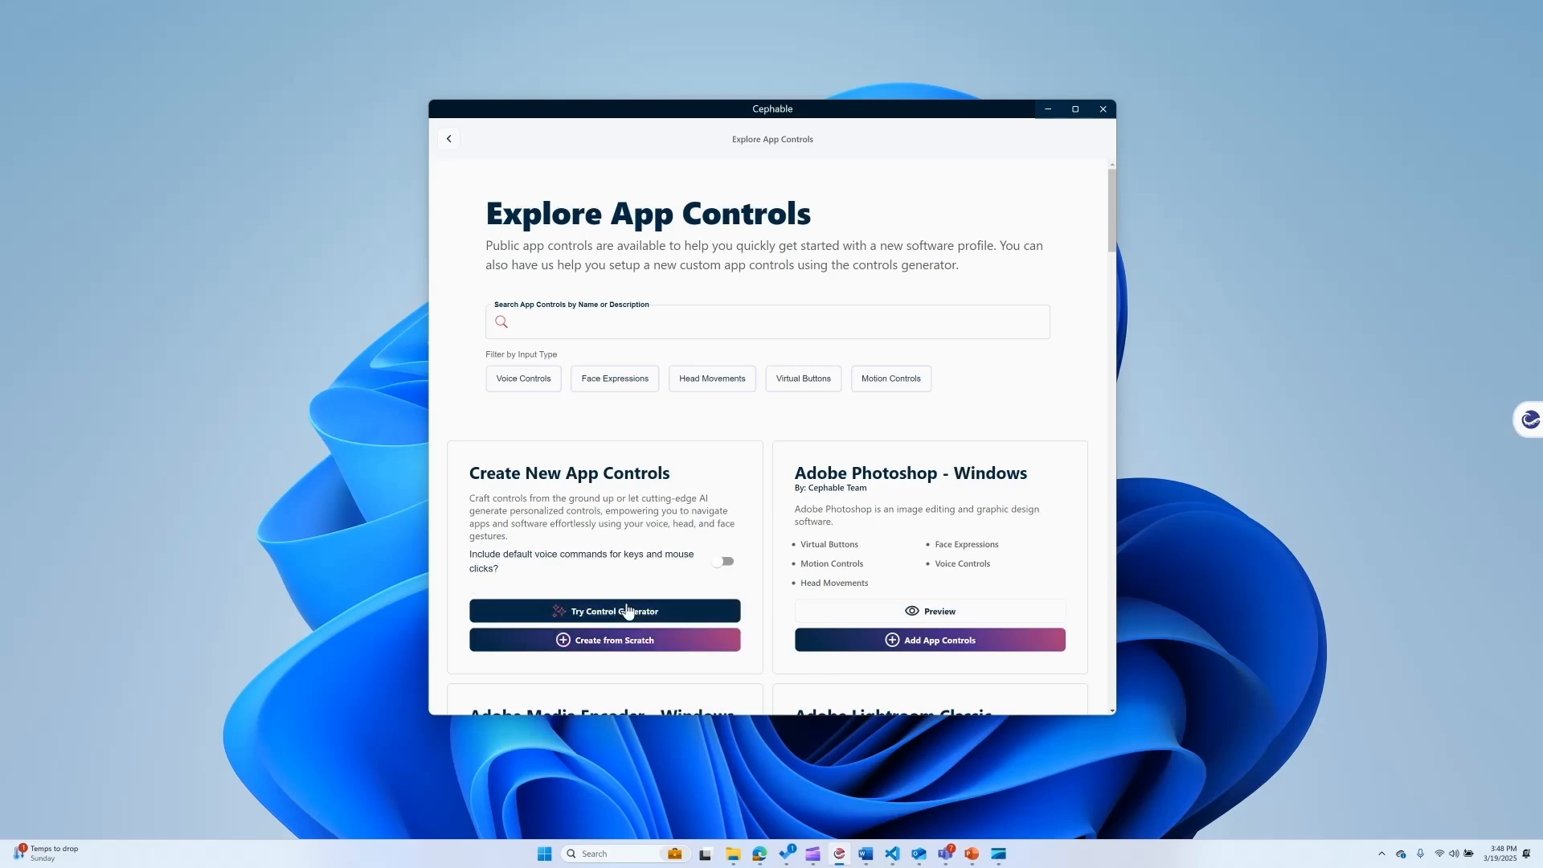
{"action": "left_click", "coordinate": [628, 562]}
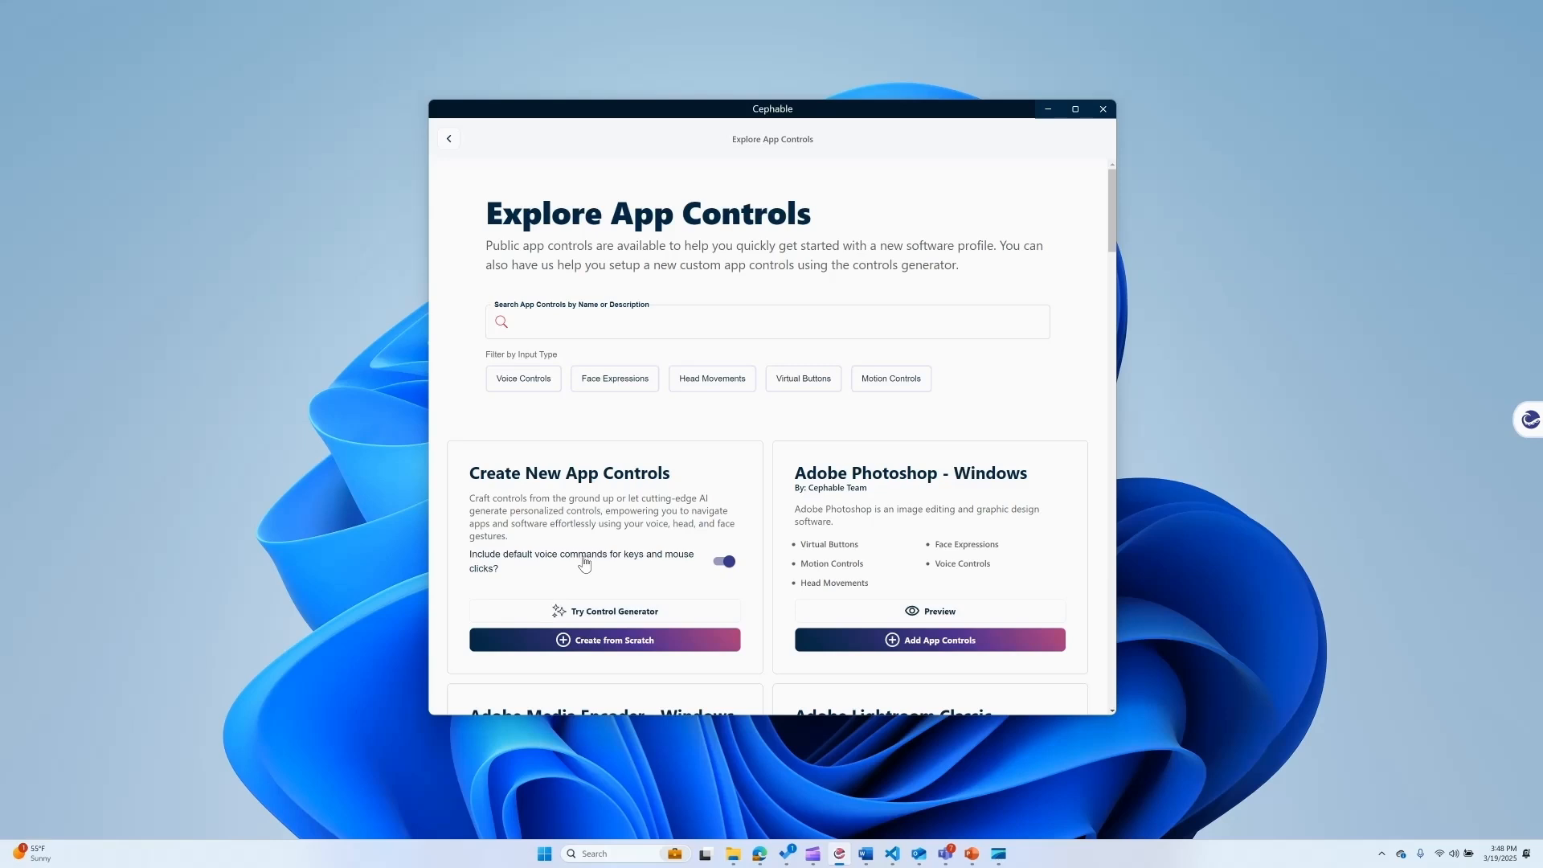
{"action": "left_click", "coordinate": [621, 577]}
{"action": "left_click", "coordinate": [630, 640]}
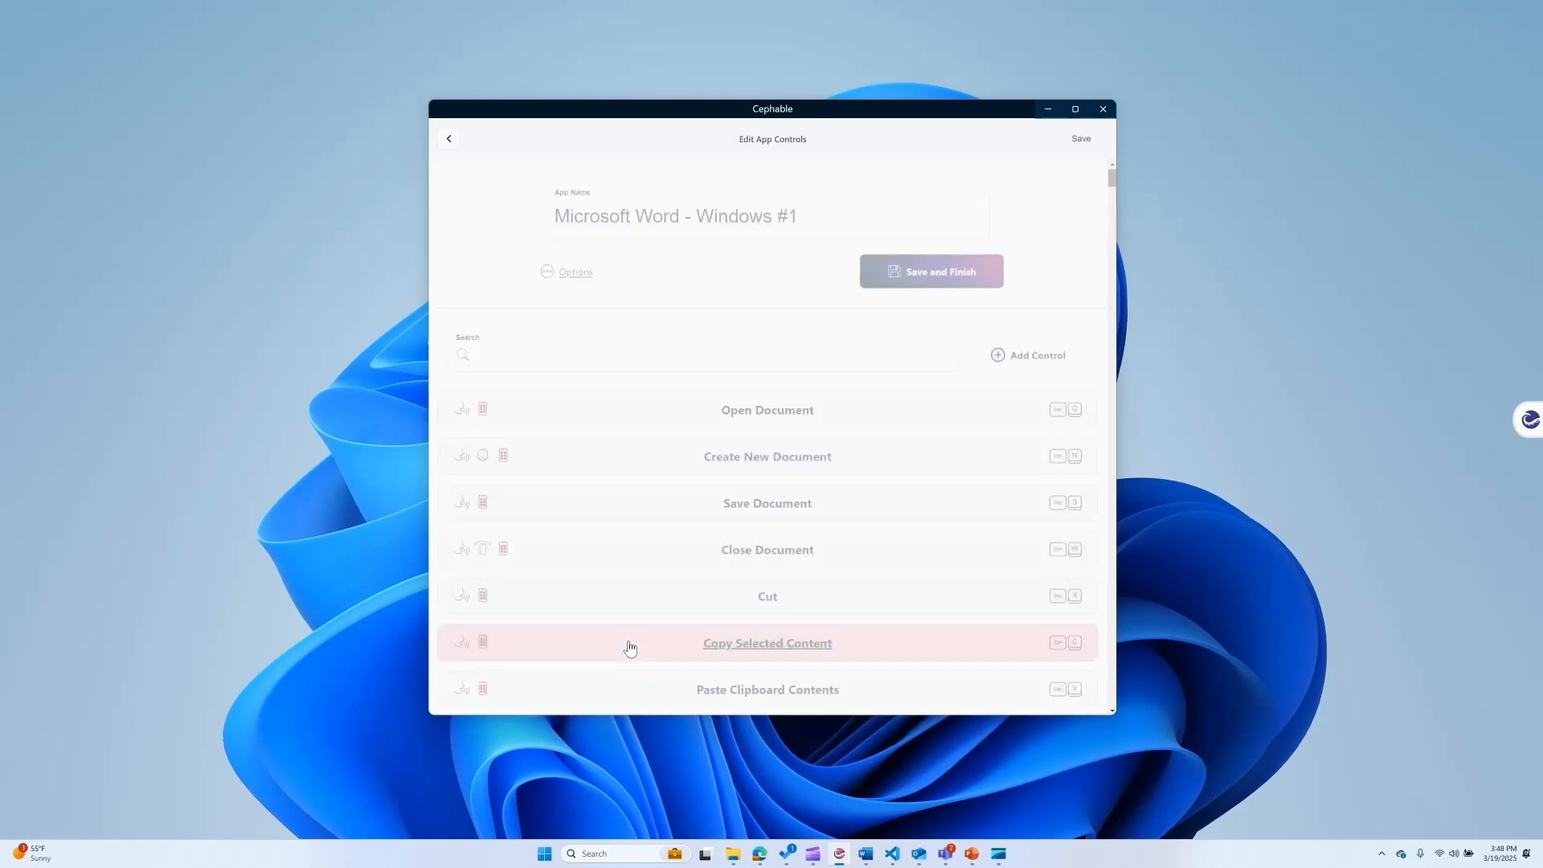
{"action": "double_click", "coordinate": [737, 220]}
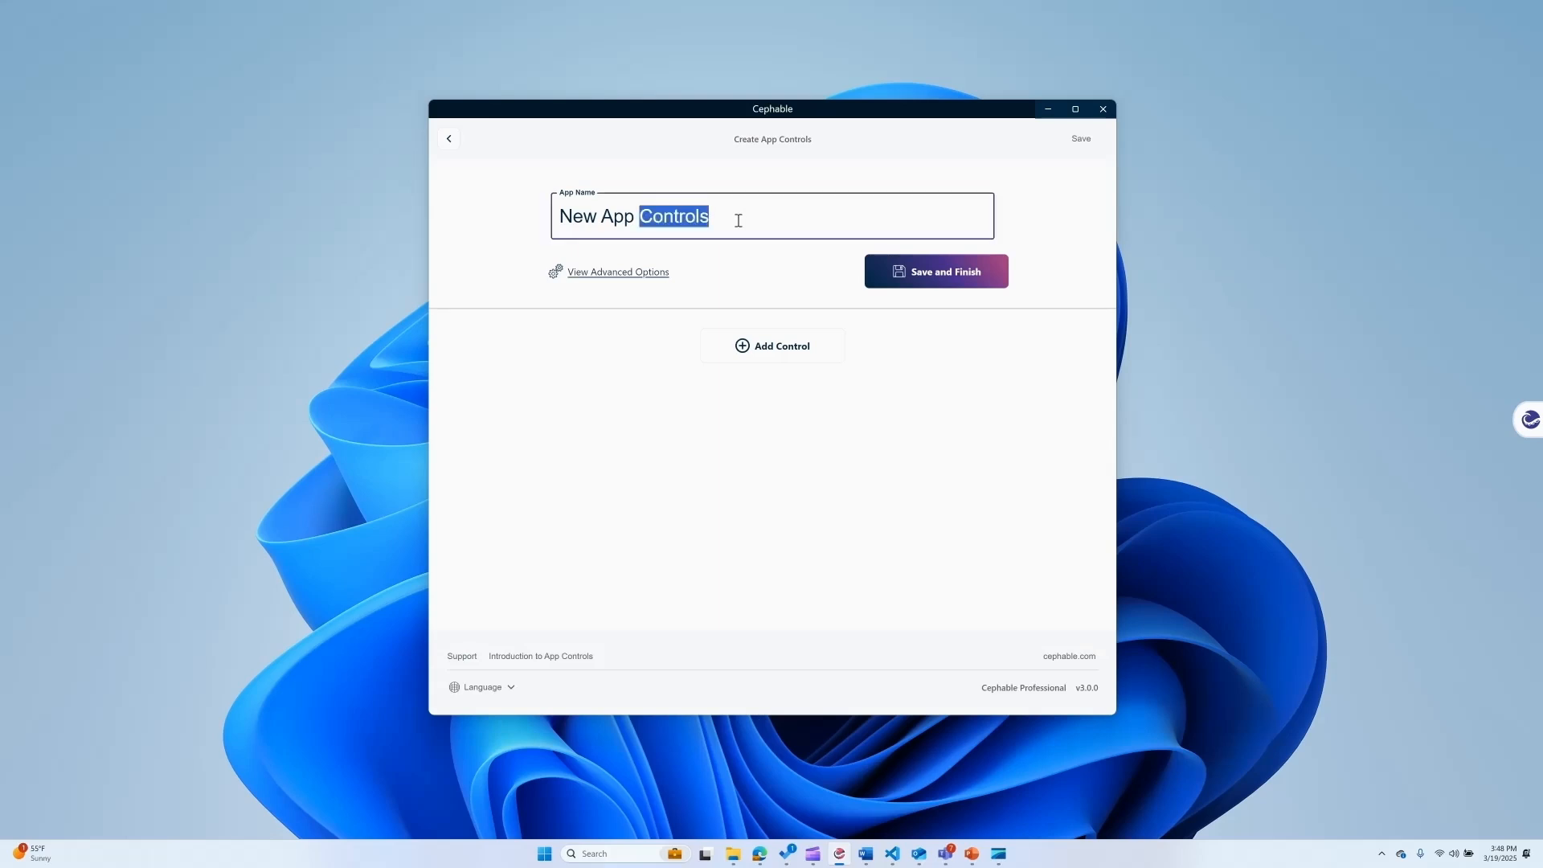
{"action": "triple_click", "coordinate": [738, 220]}
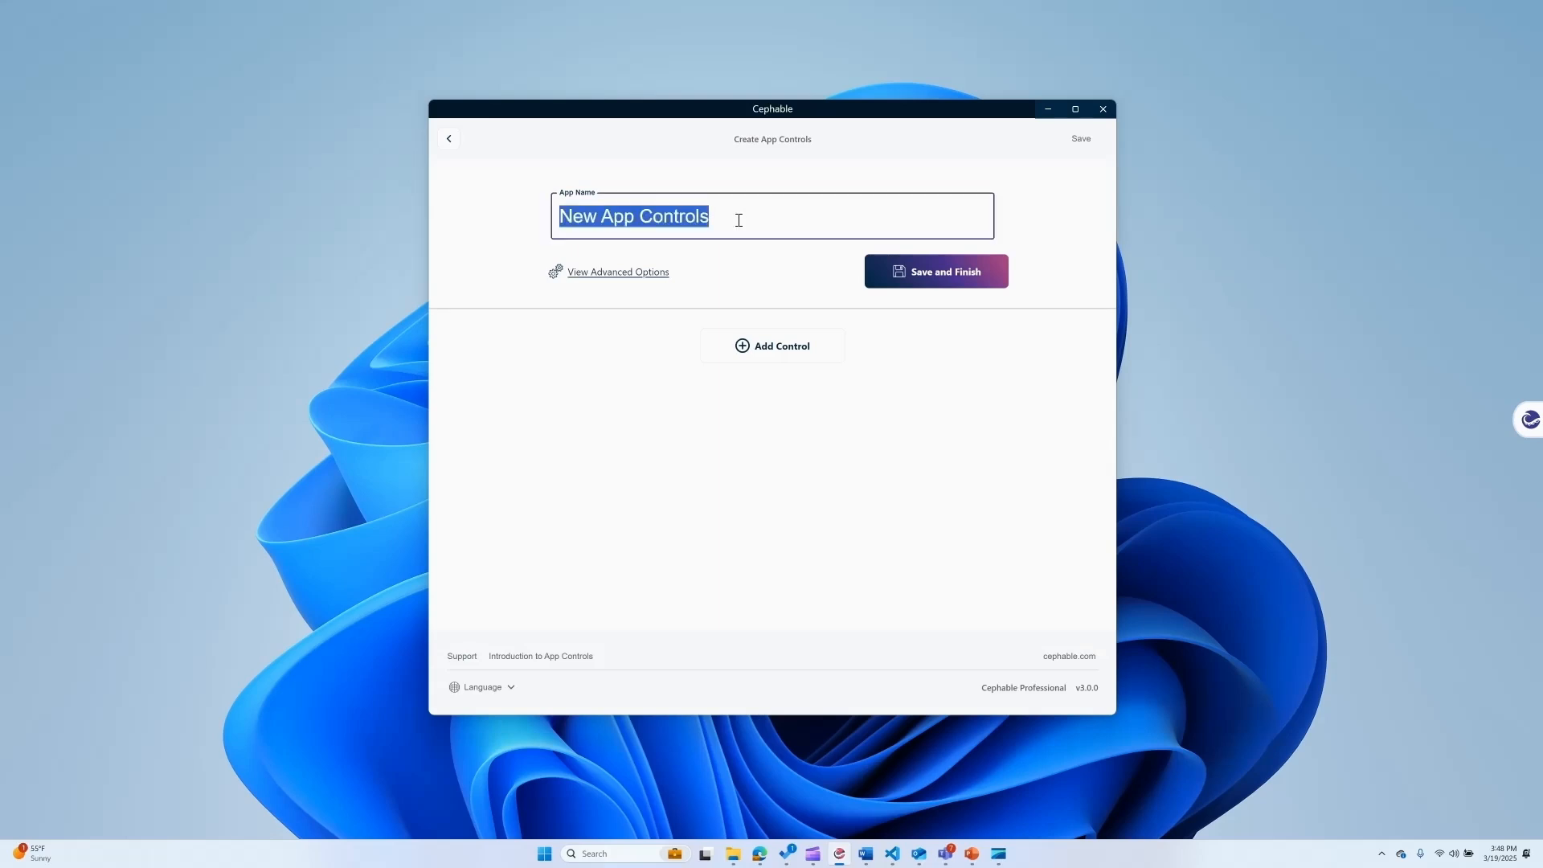
{"action": "type", "text": "My App"}
{"action": "left_click", "coordinate": [786, 424]}
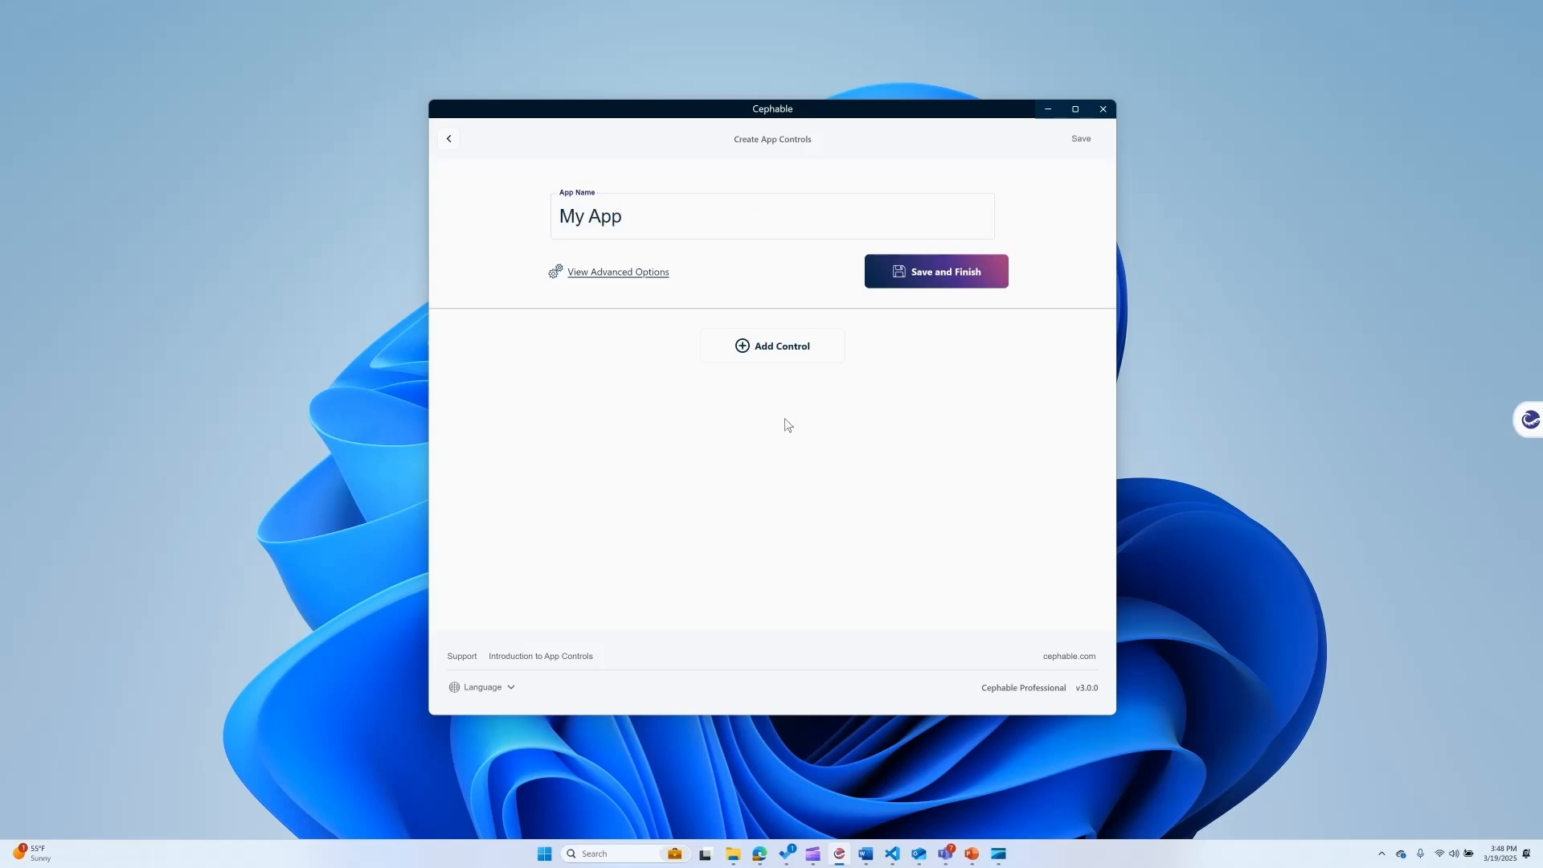
Add a new control to My App that uses the voice phrase "save" as its input.
{"action": "left_click", "coordinate": [757, 353]}
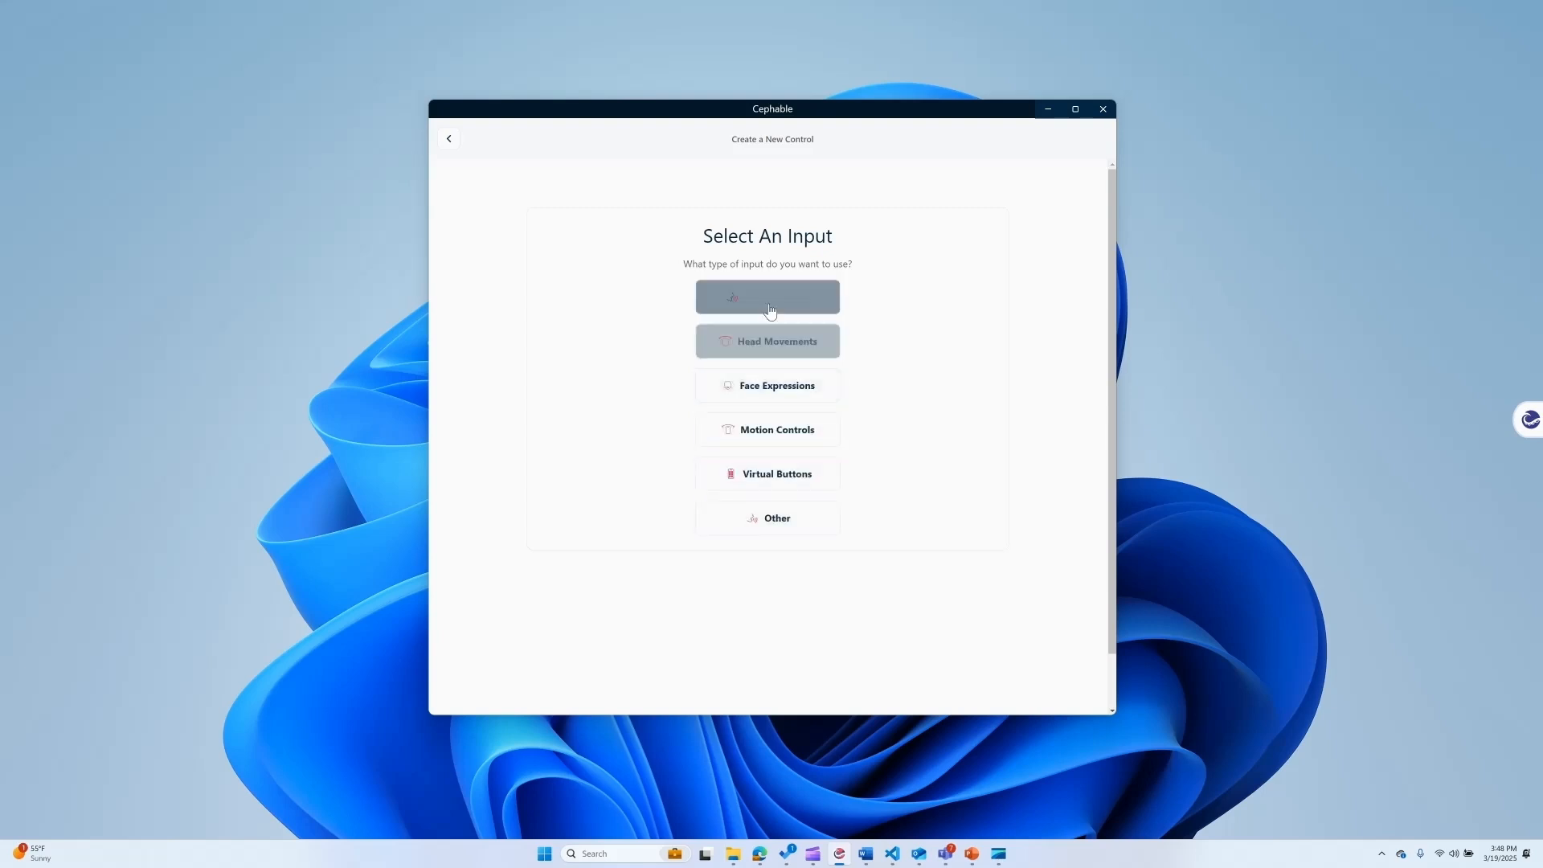
{"action": "left_click", "coordinate": [770, 310]}
{"action": "left_click", "coordinate": [770, 303]}
{"action": "type", "text": "save"}
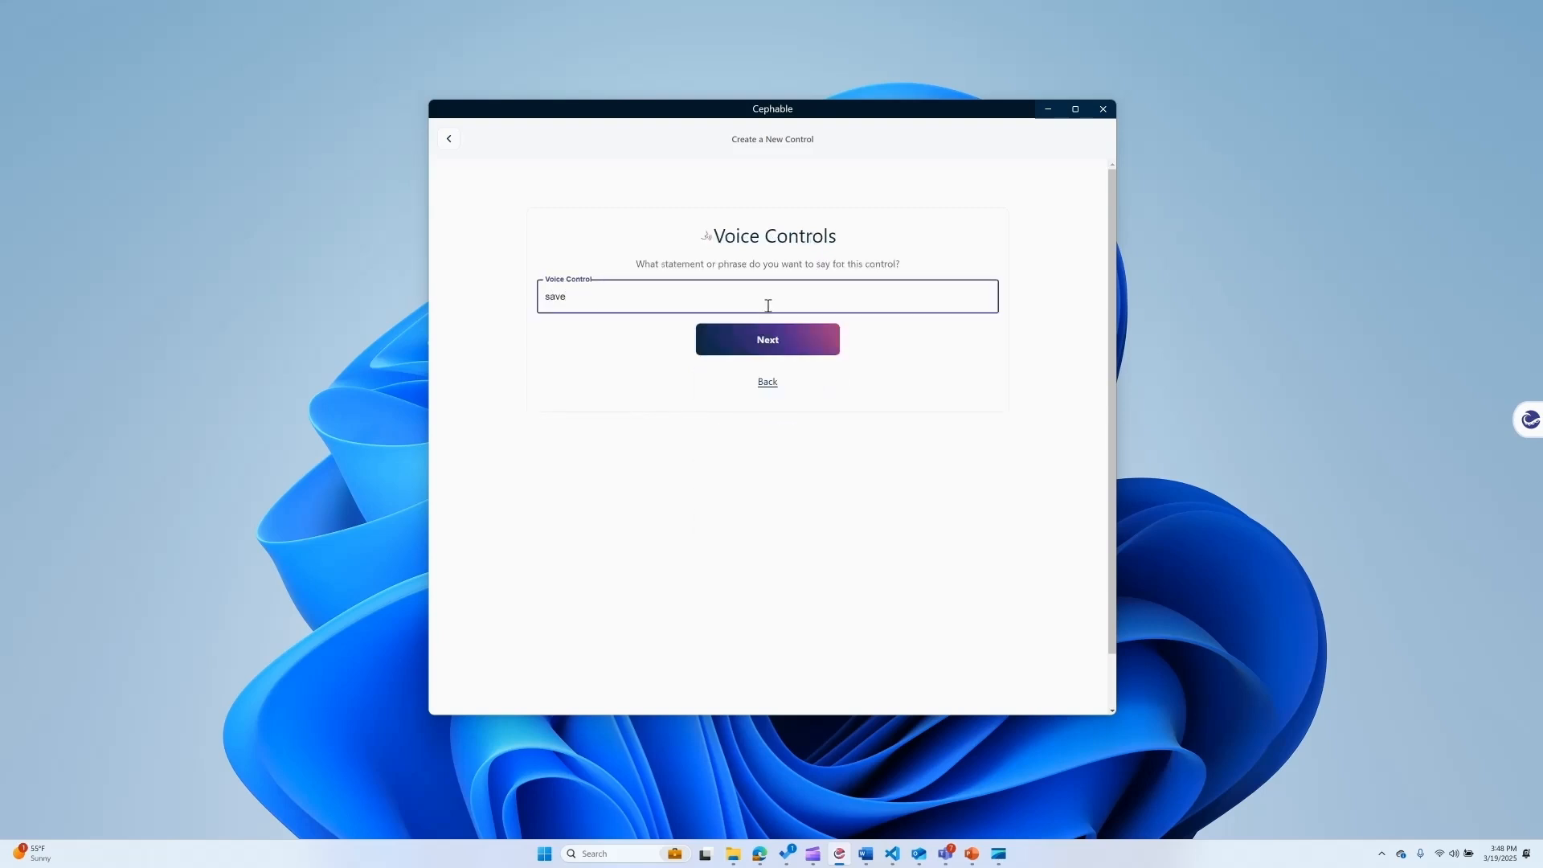
{"action": "left_click", "coordinate": [772, 345]}
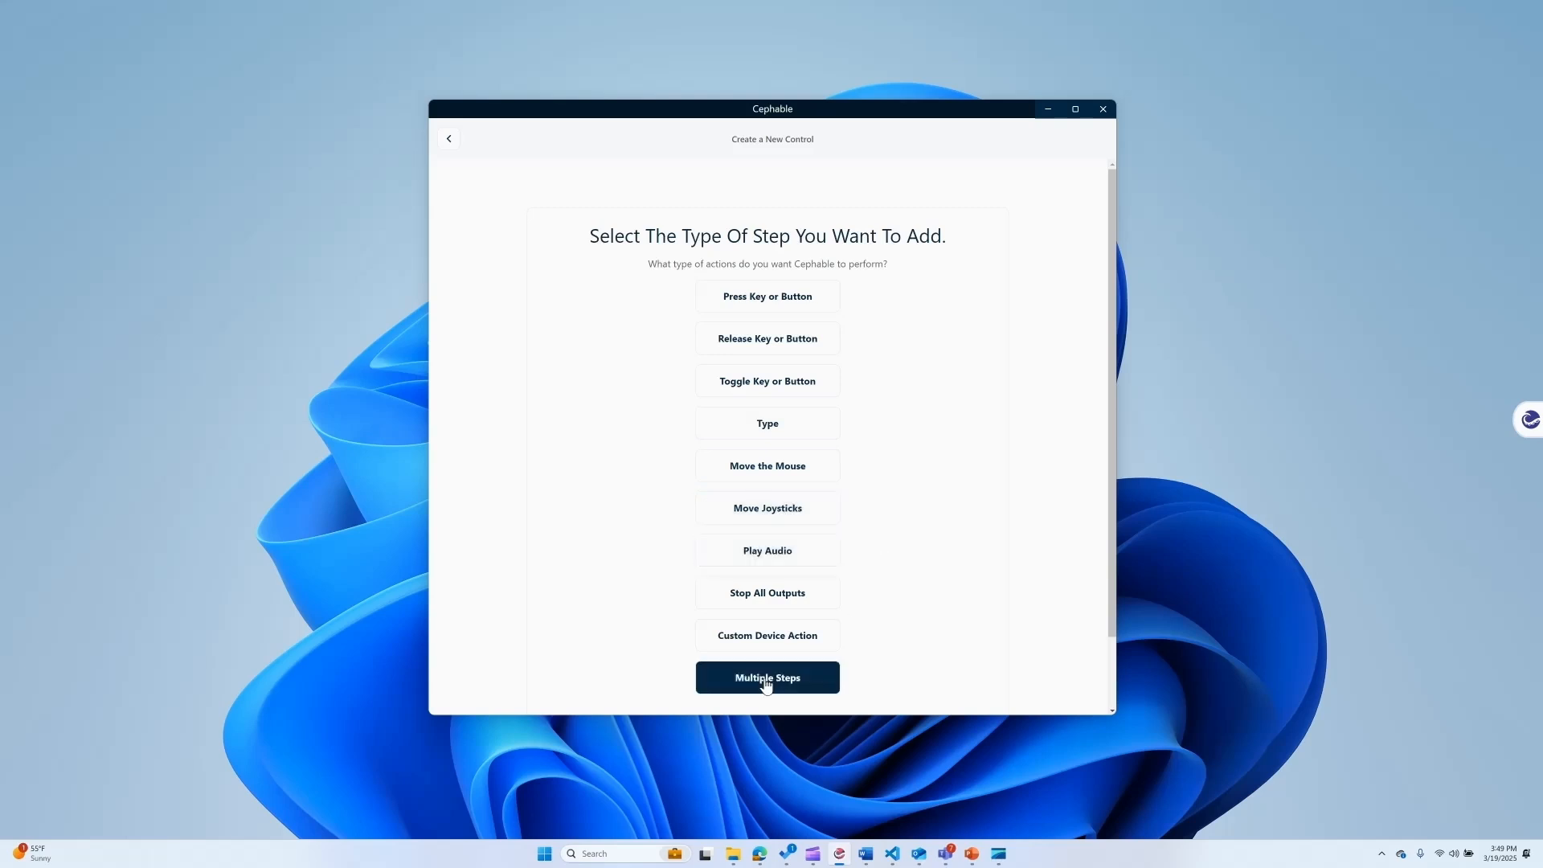
Give the voice control a Press Key or Button step that combines Left Ctrl and s.
{"action": "left_click", "coordinate": [778, 303]}
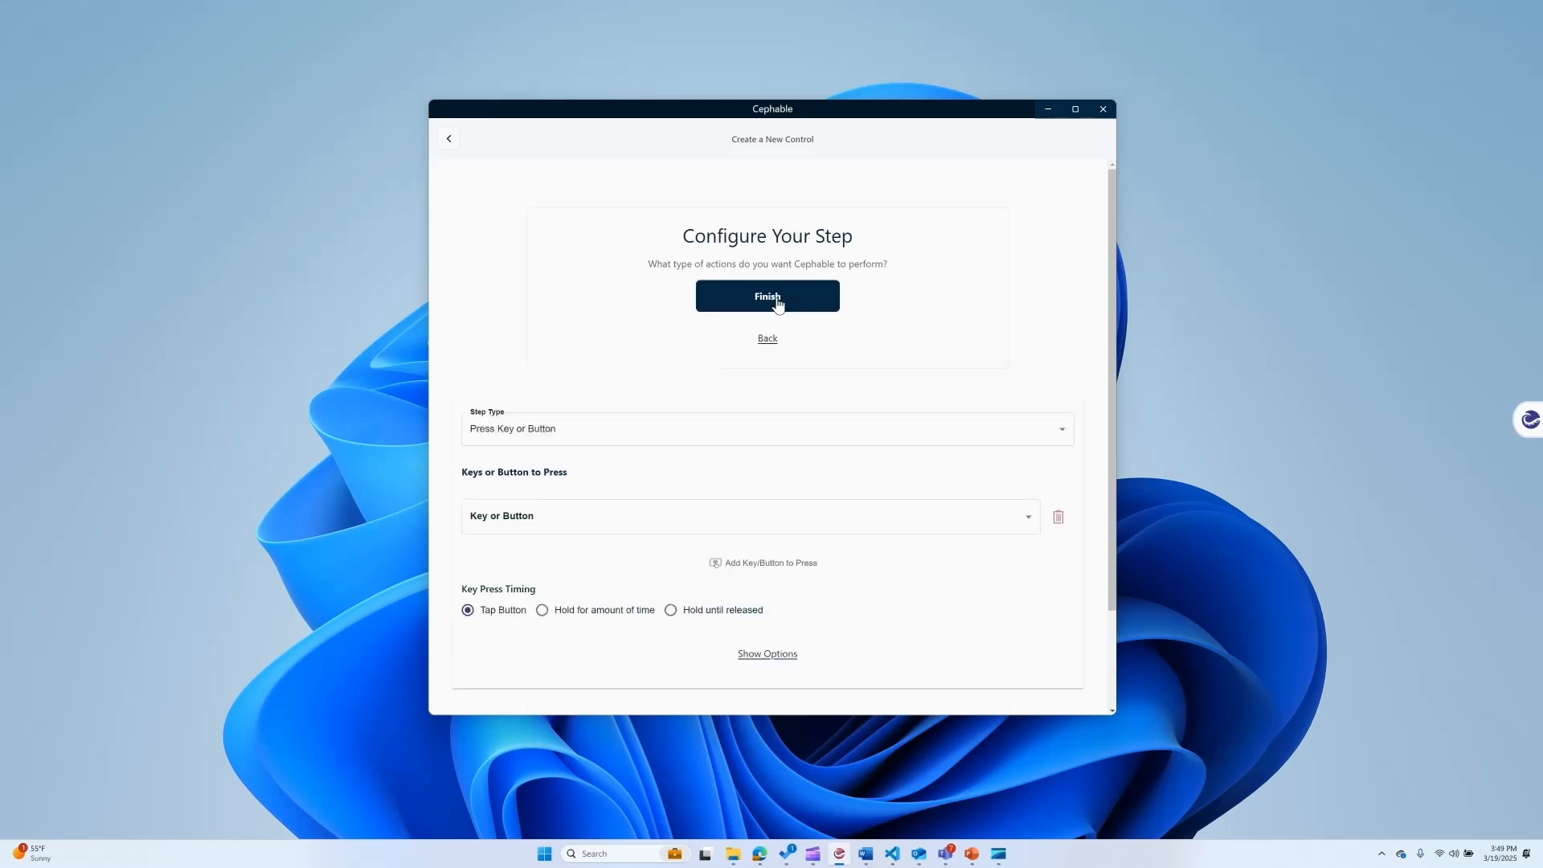
{"action": "left_click", "coordinate": [549, 525]}
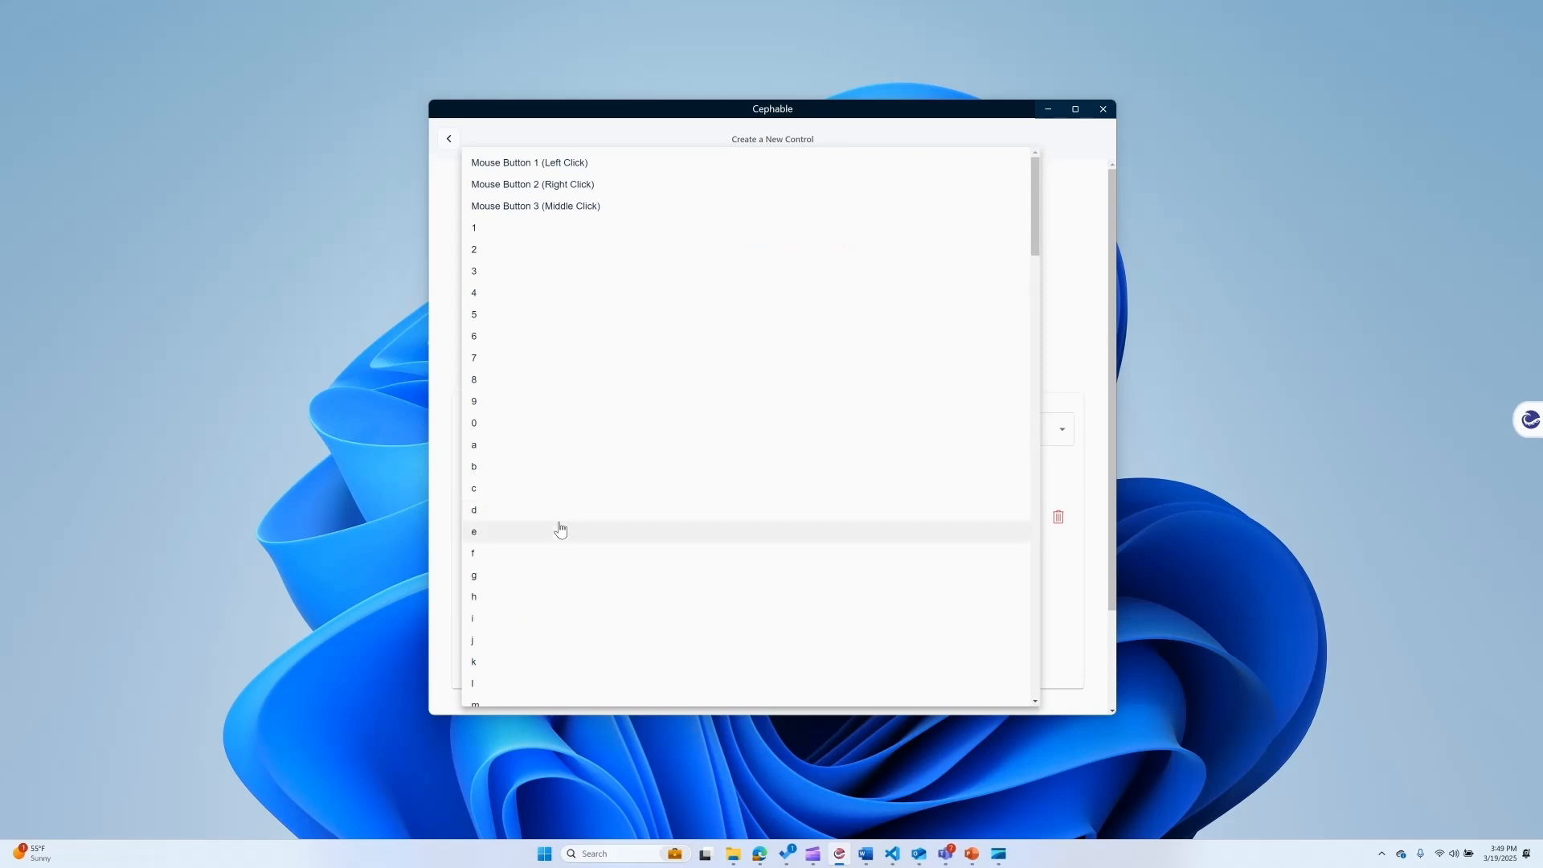
{"action": "scroll", "coordinate": [559, 518], "scroll_direction": "down", "scroll_amount": 5}
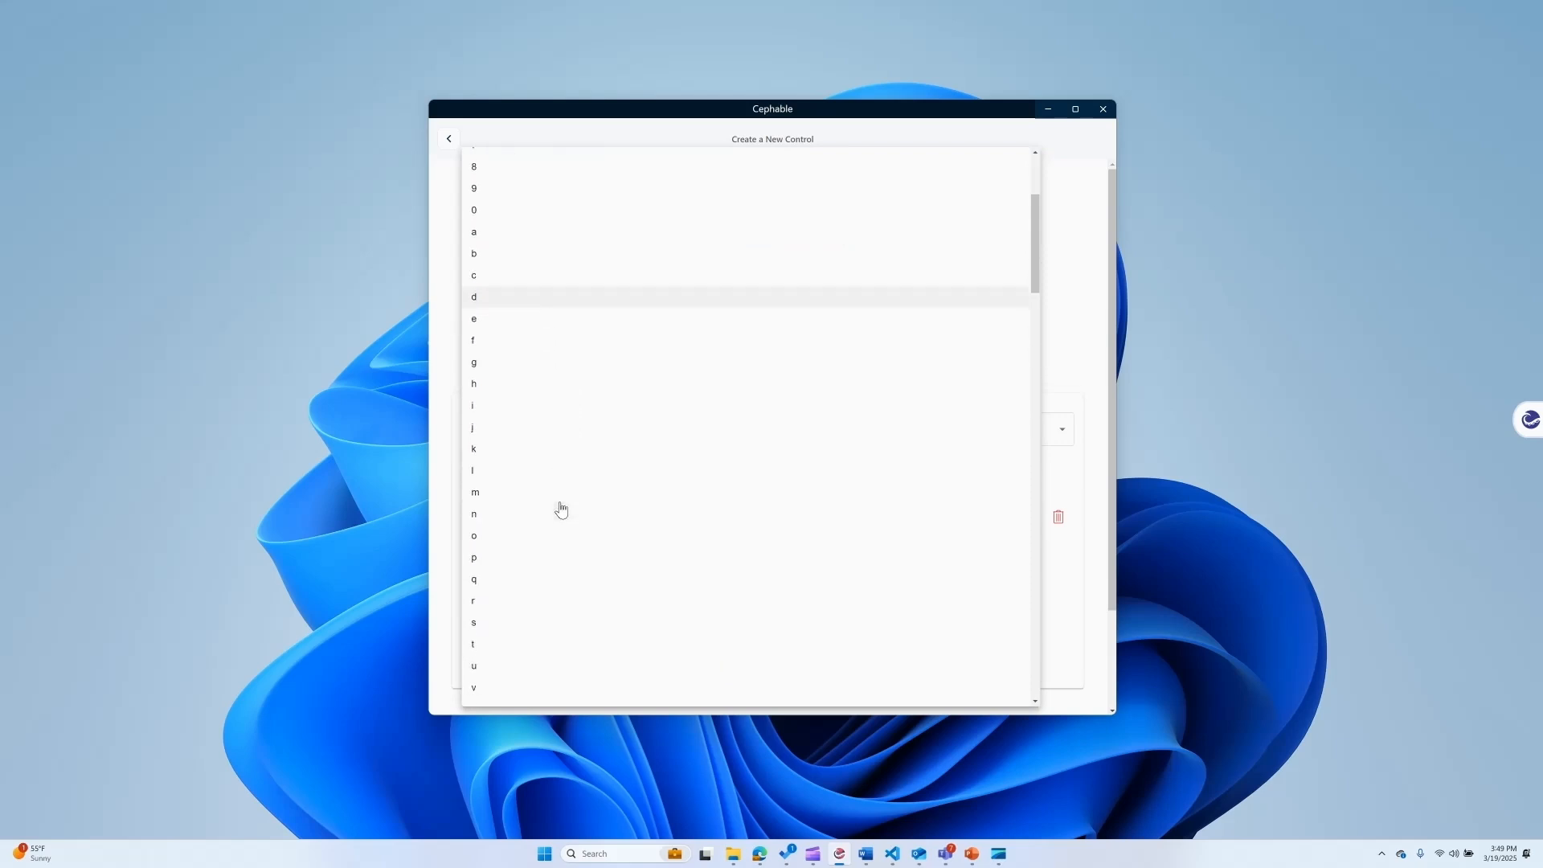
{"action": "scroll", "coordinate": [561, 509], "scroll_direction": "down", "scroll_amount": 10}
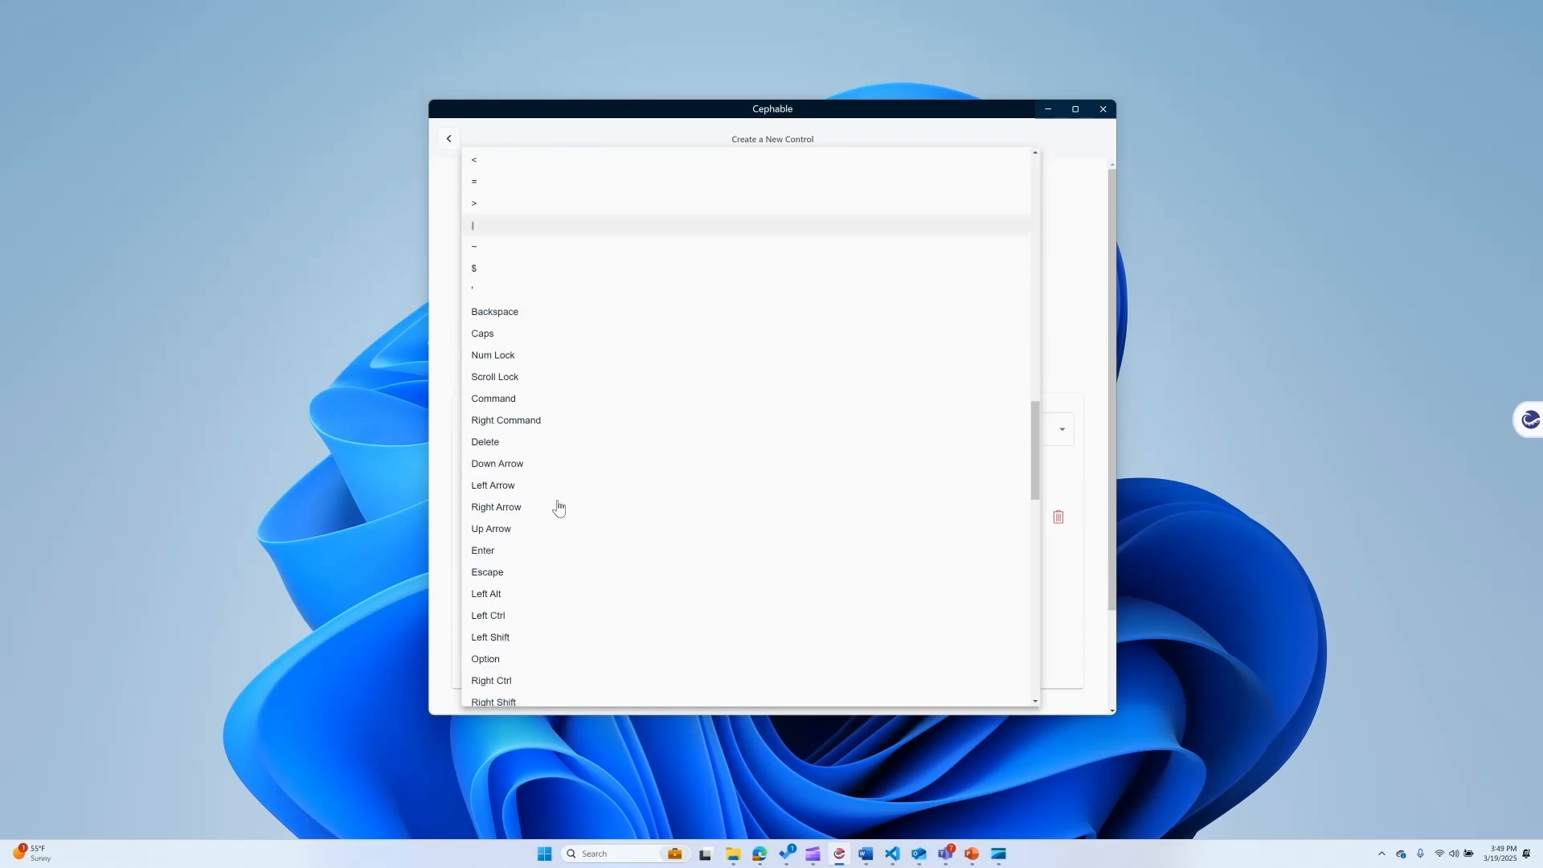
{"action": "left_click", "coordinate": [552, 501]}
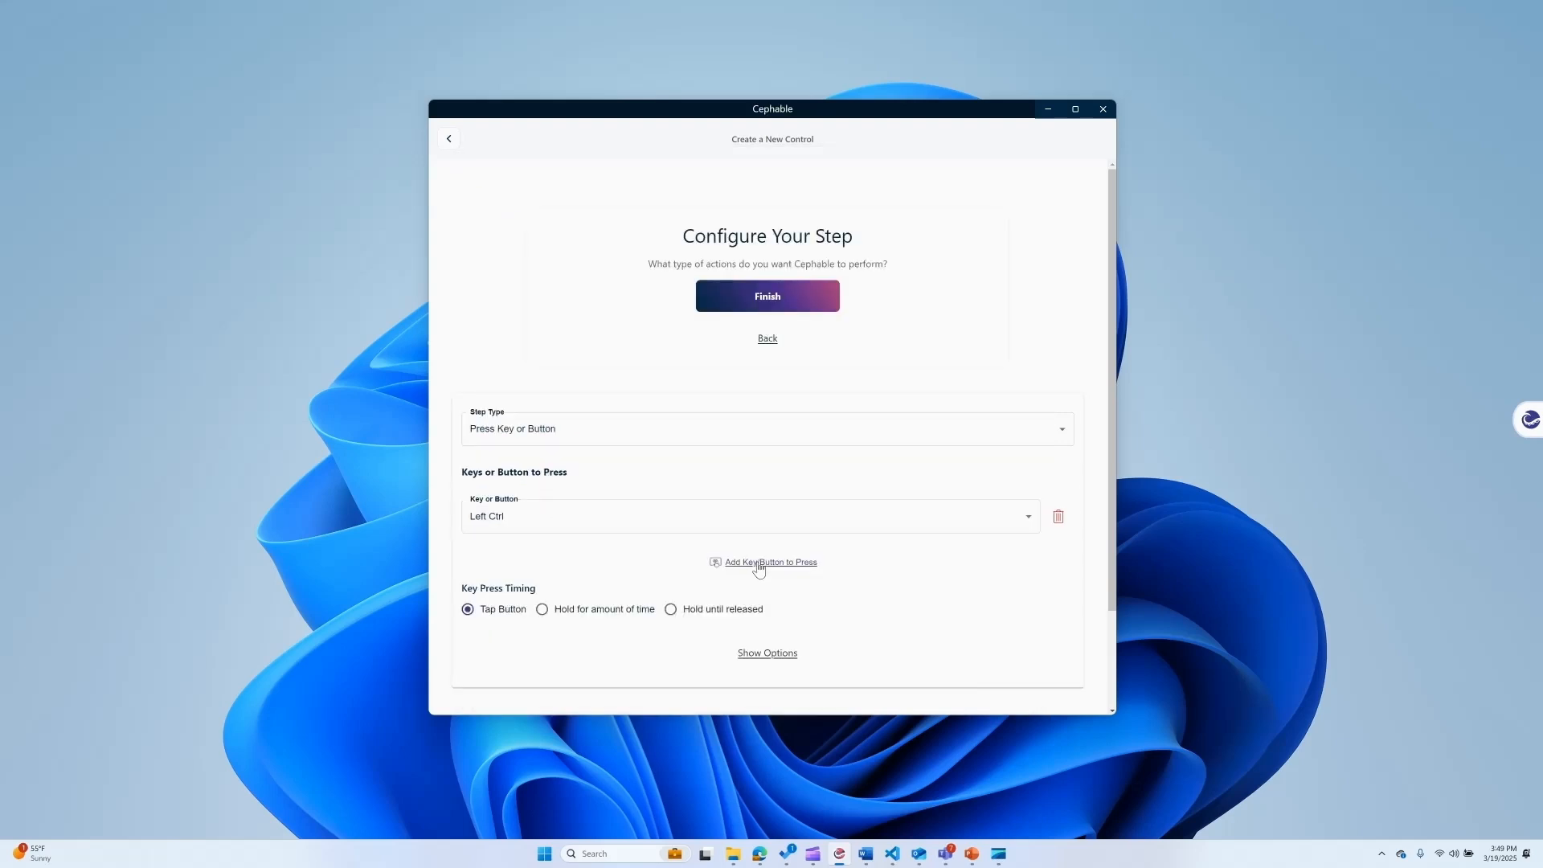
{"action": "left_click", "coordinate": [761, 569]}
{"action": "left_click", "coordinate": [699, 585]}
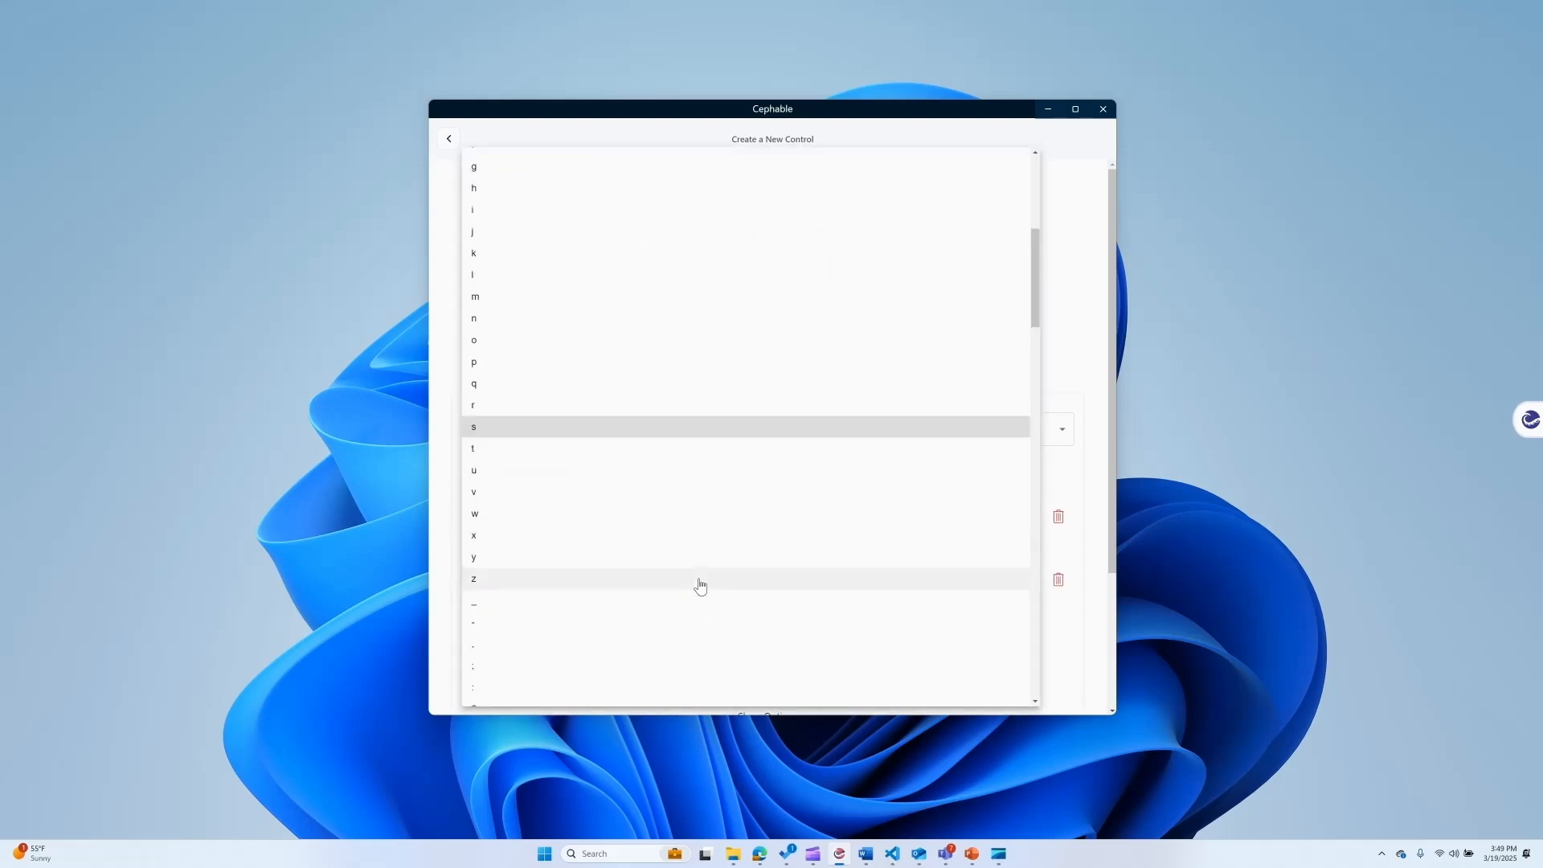
{"action": "left_click", "coordinate": [533, 428]}
Add a second, blank step to the voice control and remove it again.
{"action": "scroll", "coordinate": [603, 472], "scroll_direction": "down", "scroll_amount": 3}
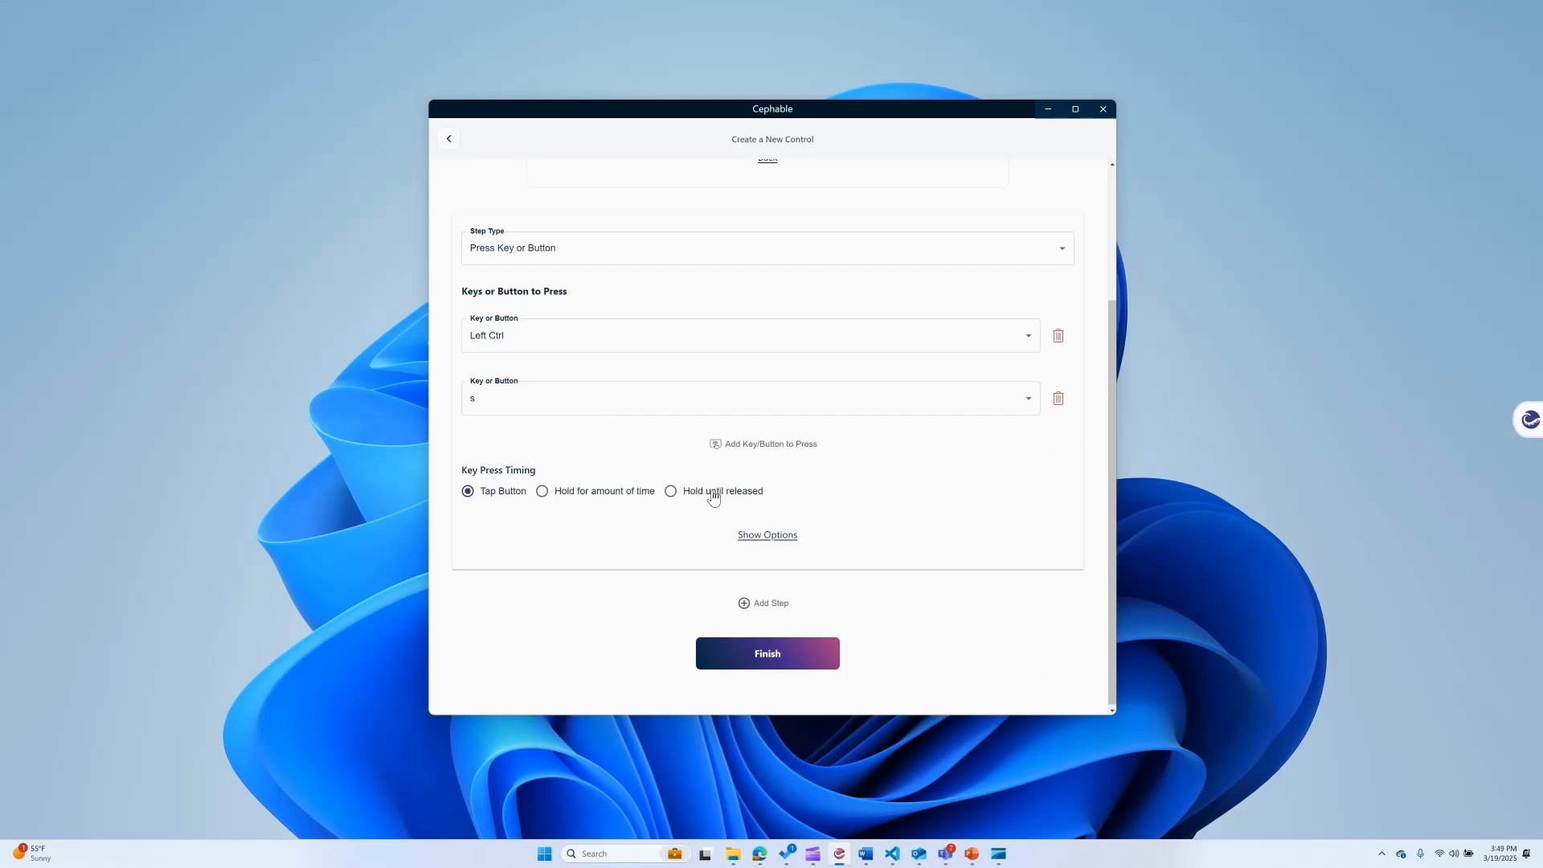
{"action": "left_click", "coordinate": [747, 604]}
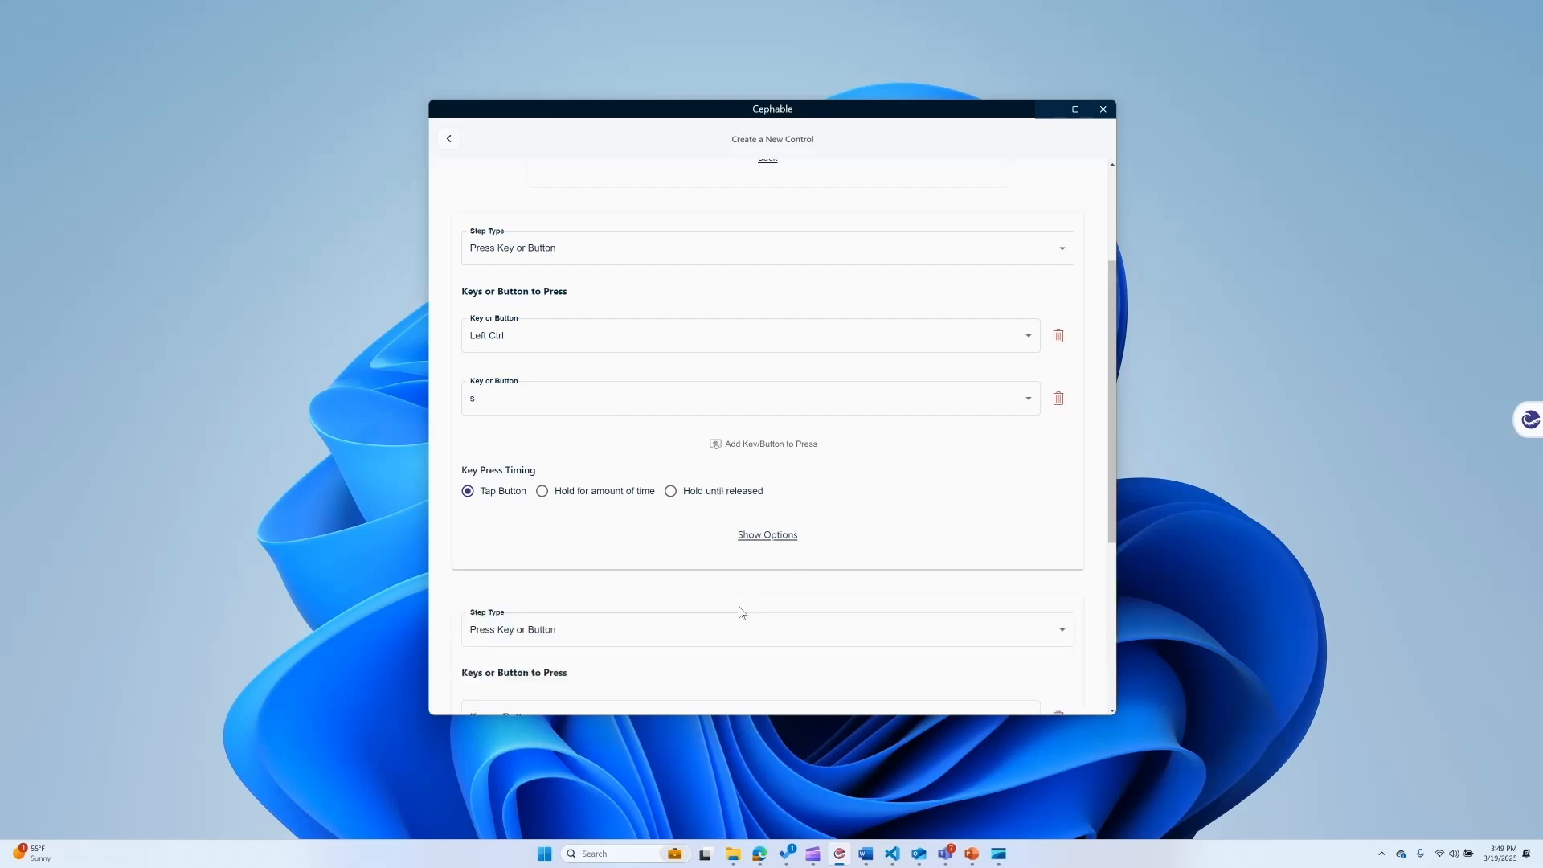
{"action": "scroll", "coordinate": [566, 583], "scroll_direction": "down", "scroll_amount": 2}
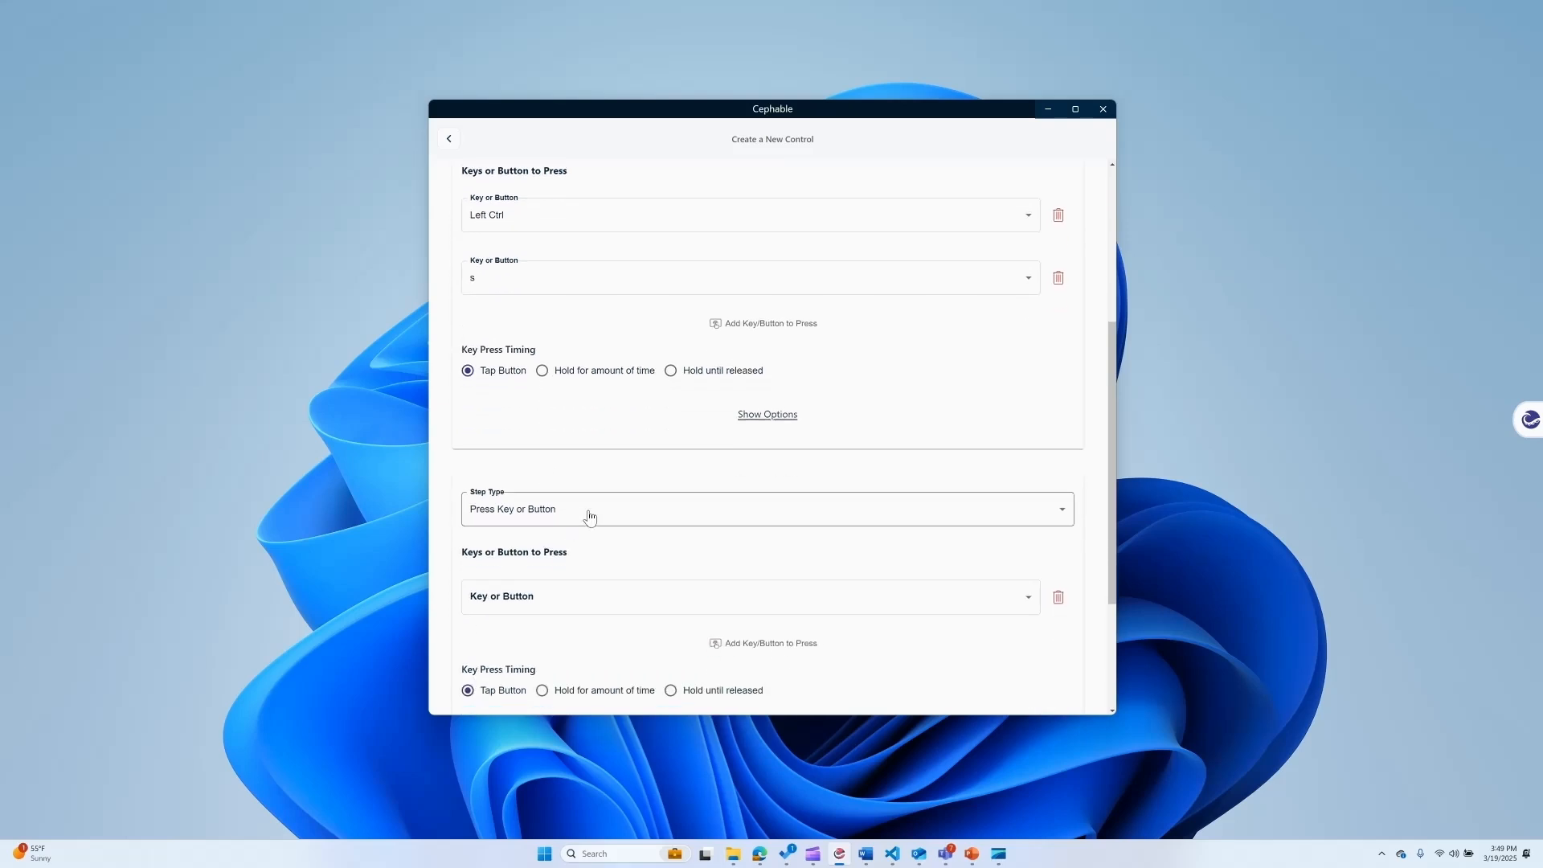
{"action": "scroll", "coordinate": [635, 474], "scroll_direction": "down", "scroll_amount": 3}
{"action": "left_click", "coordinate": [784, 552]}
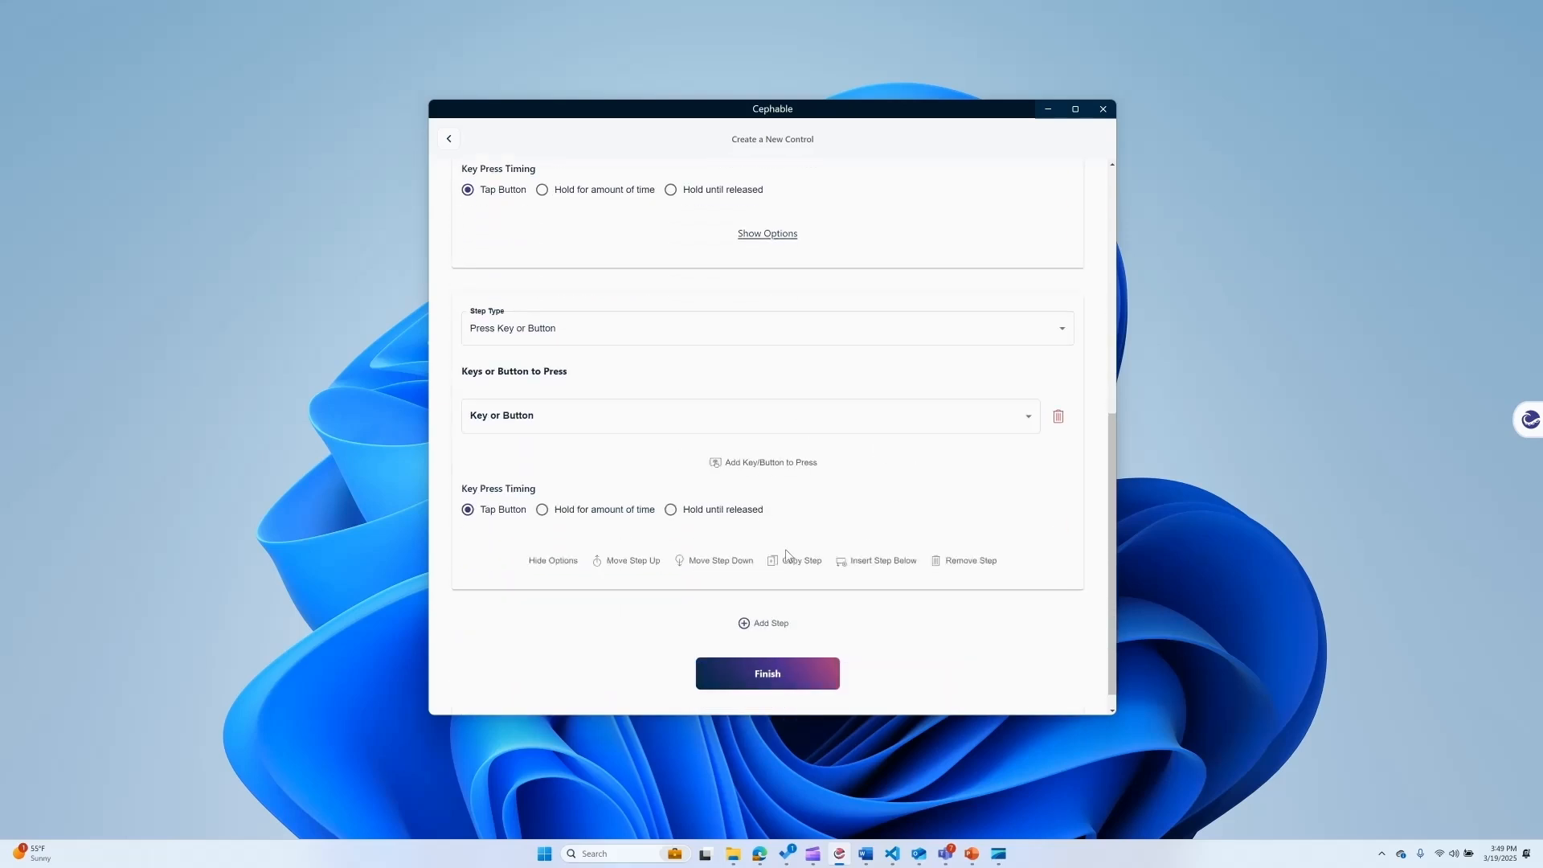
{"action": "left_click", "coordinate": [960, 565]}
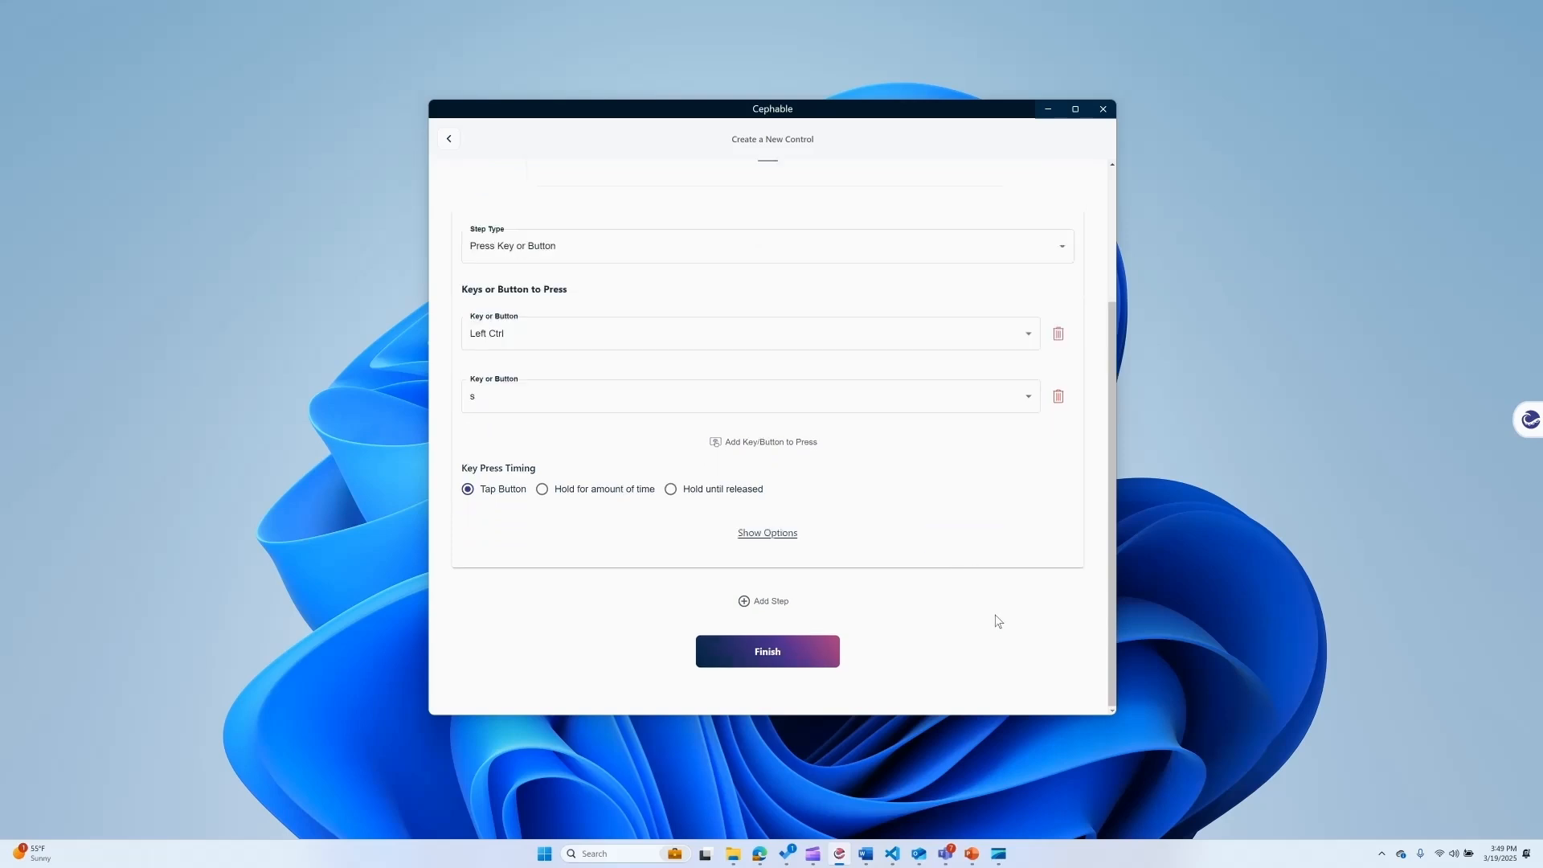
Finish the voice control and associate the app controls with the program My App in the advanced options.
{"action": "left_click", "coordinate": [796, 665]}
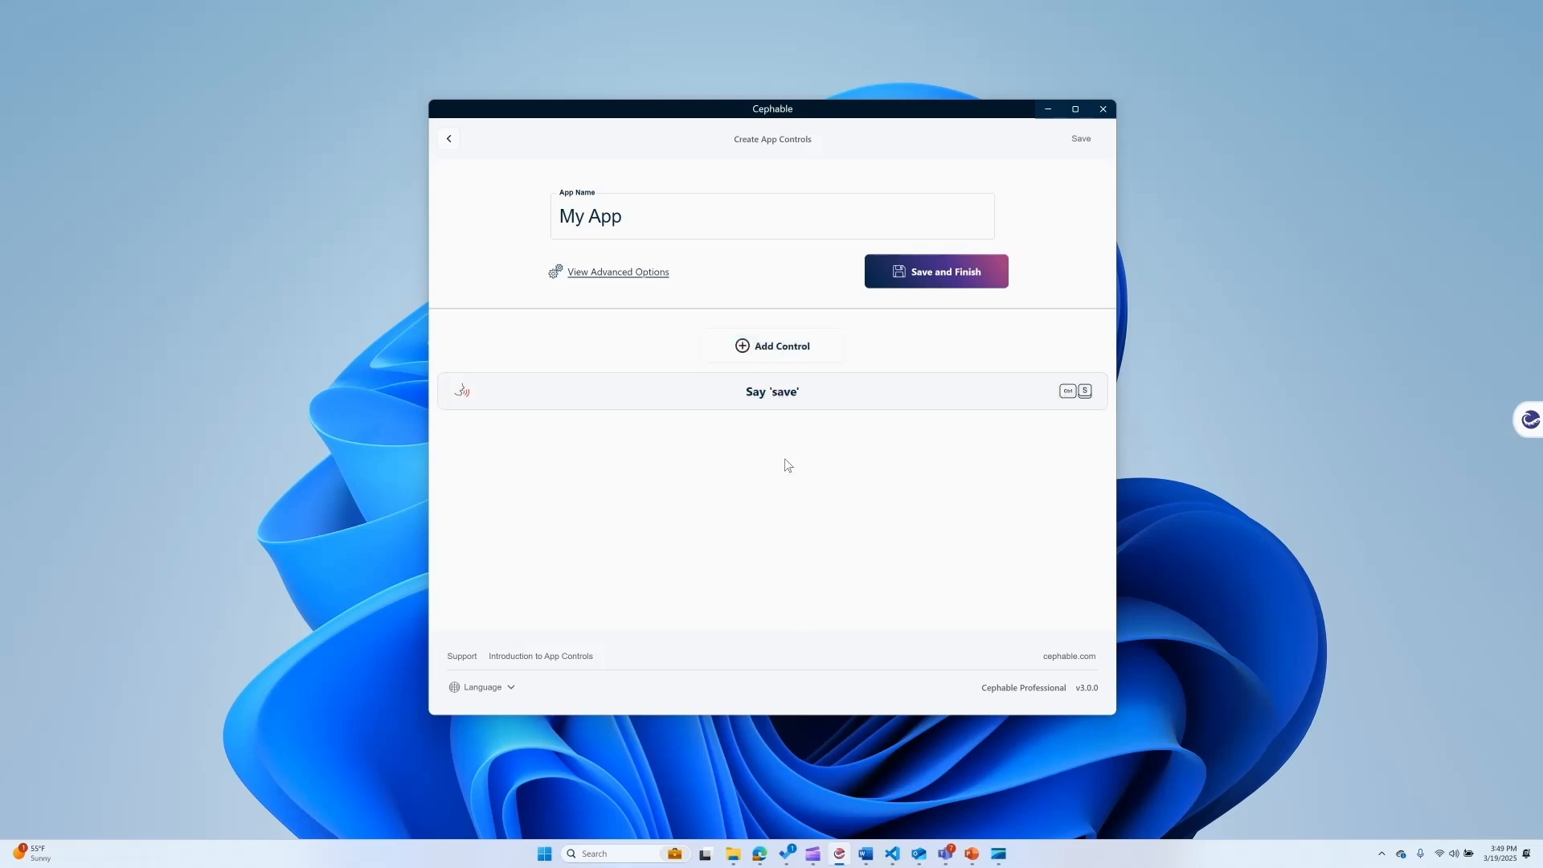
{"action": "left_click", "coordinate": [644, 272]}
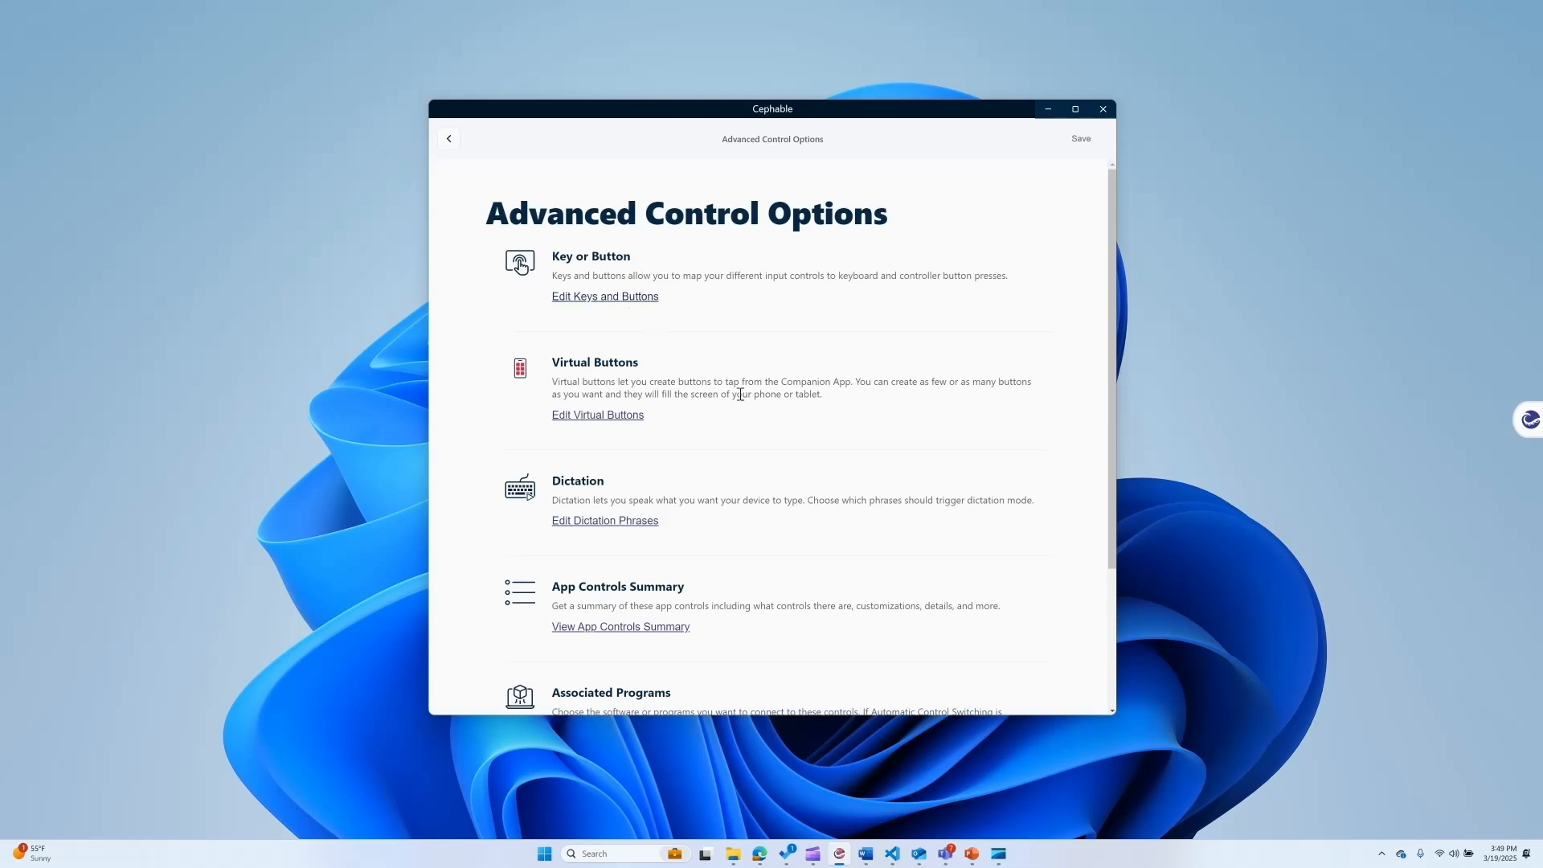
{"action": "scroll", "coordinate": [675, 406], "scroll_direction": "down", "scroll_amount": 3}
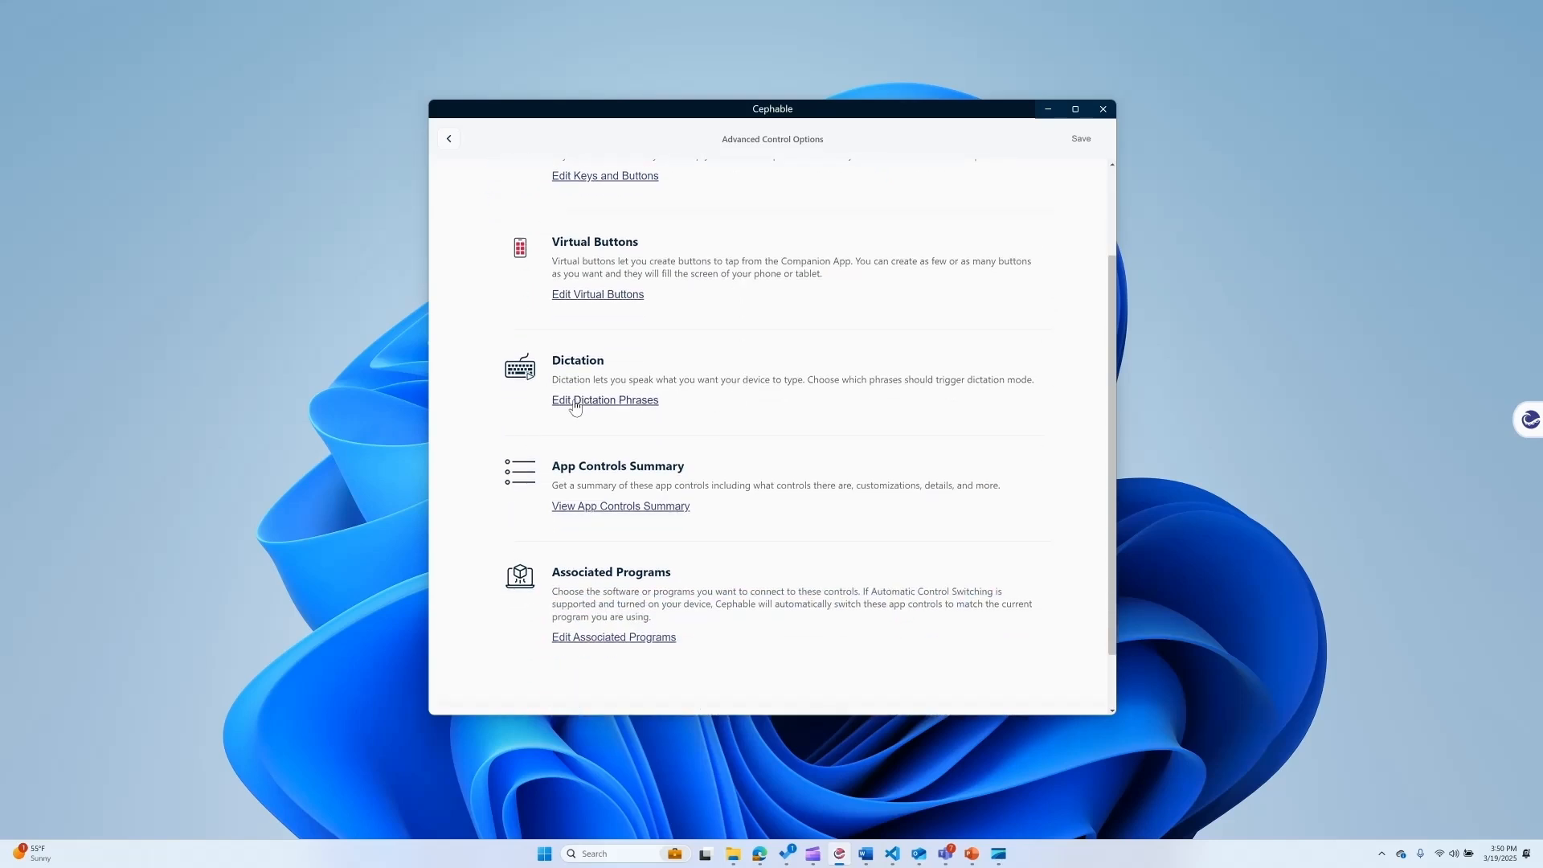
{"action": "left_click_drag", "start_coordinate": [615, 640], "coordinate": [614, 640]}
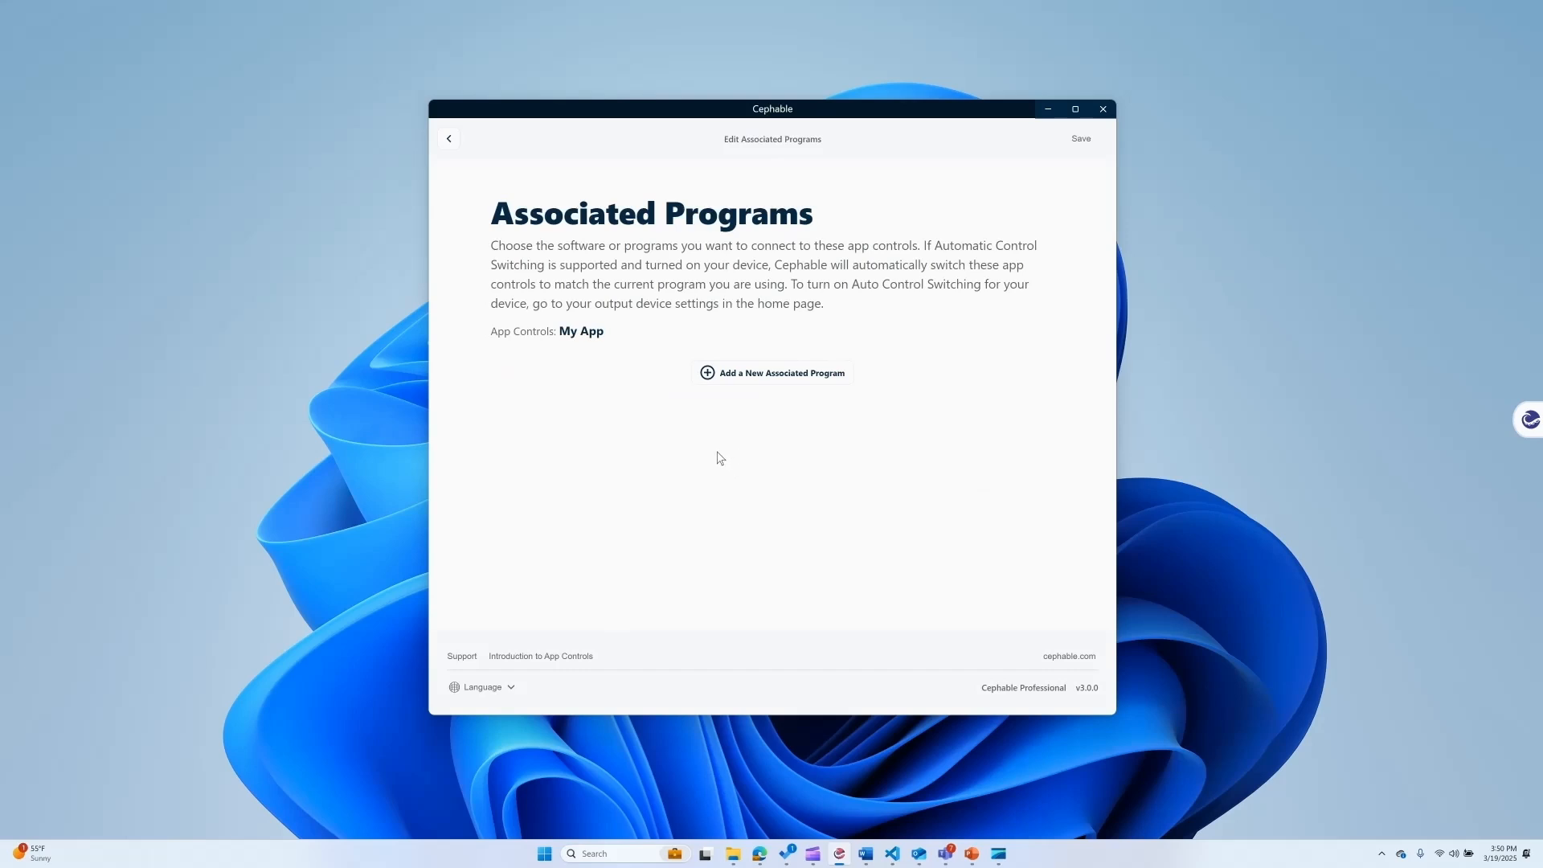
{"action": "left_click", "coordinate": [747, 373]}
{"action": "type", "text": "My App"}
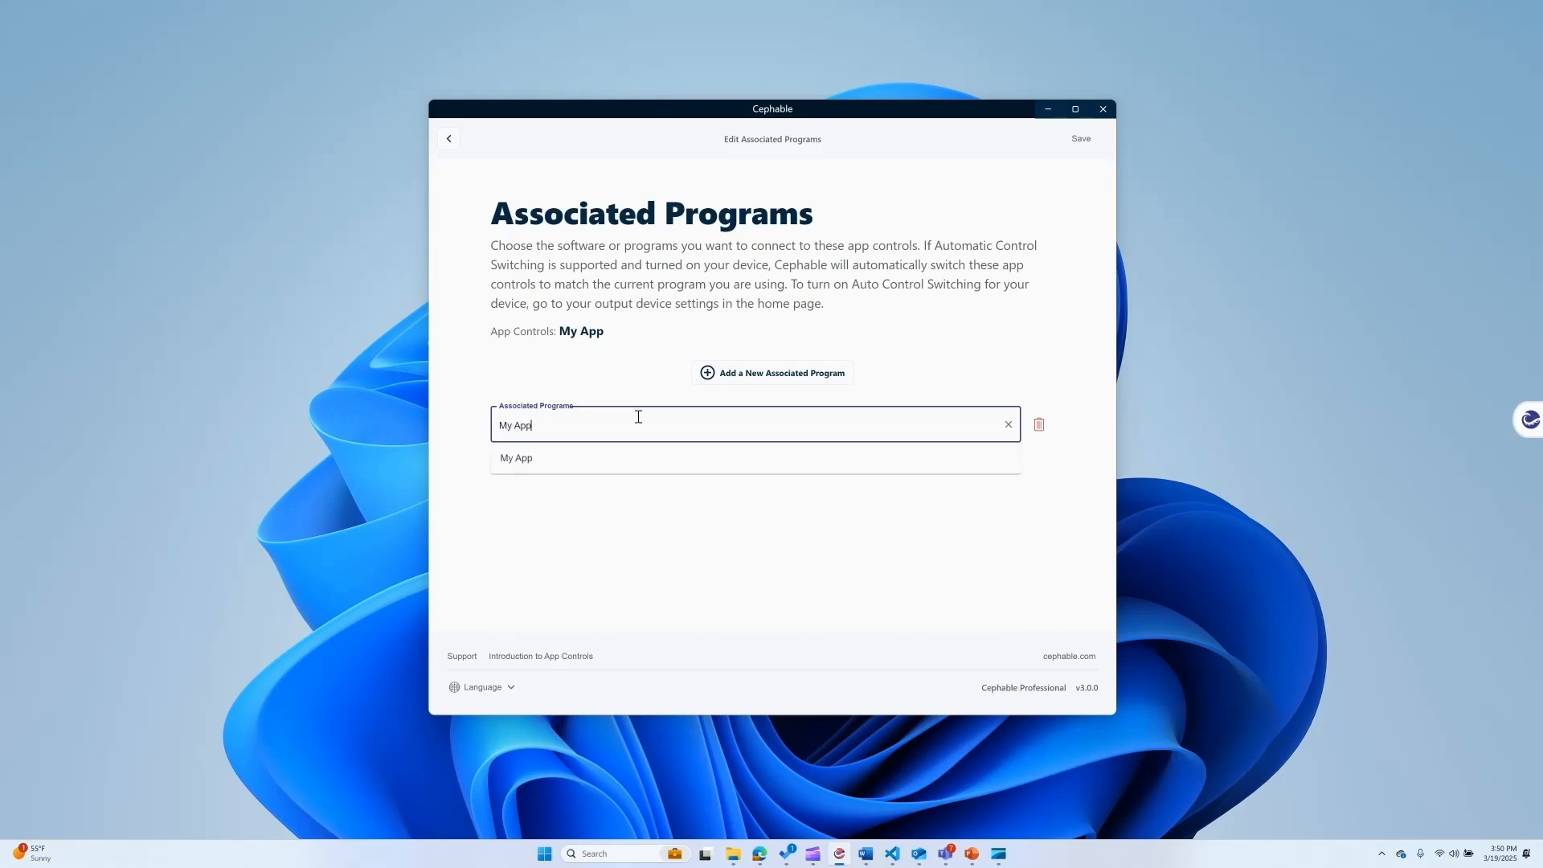
{"action": "left_click", "coordinate": [583, 461]}
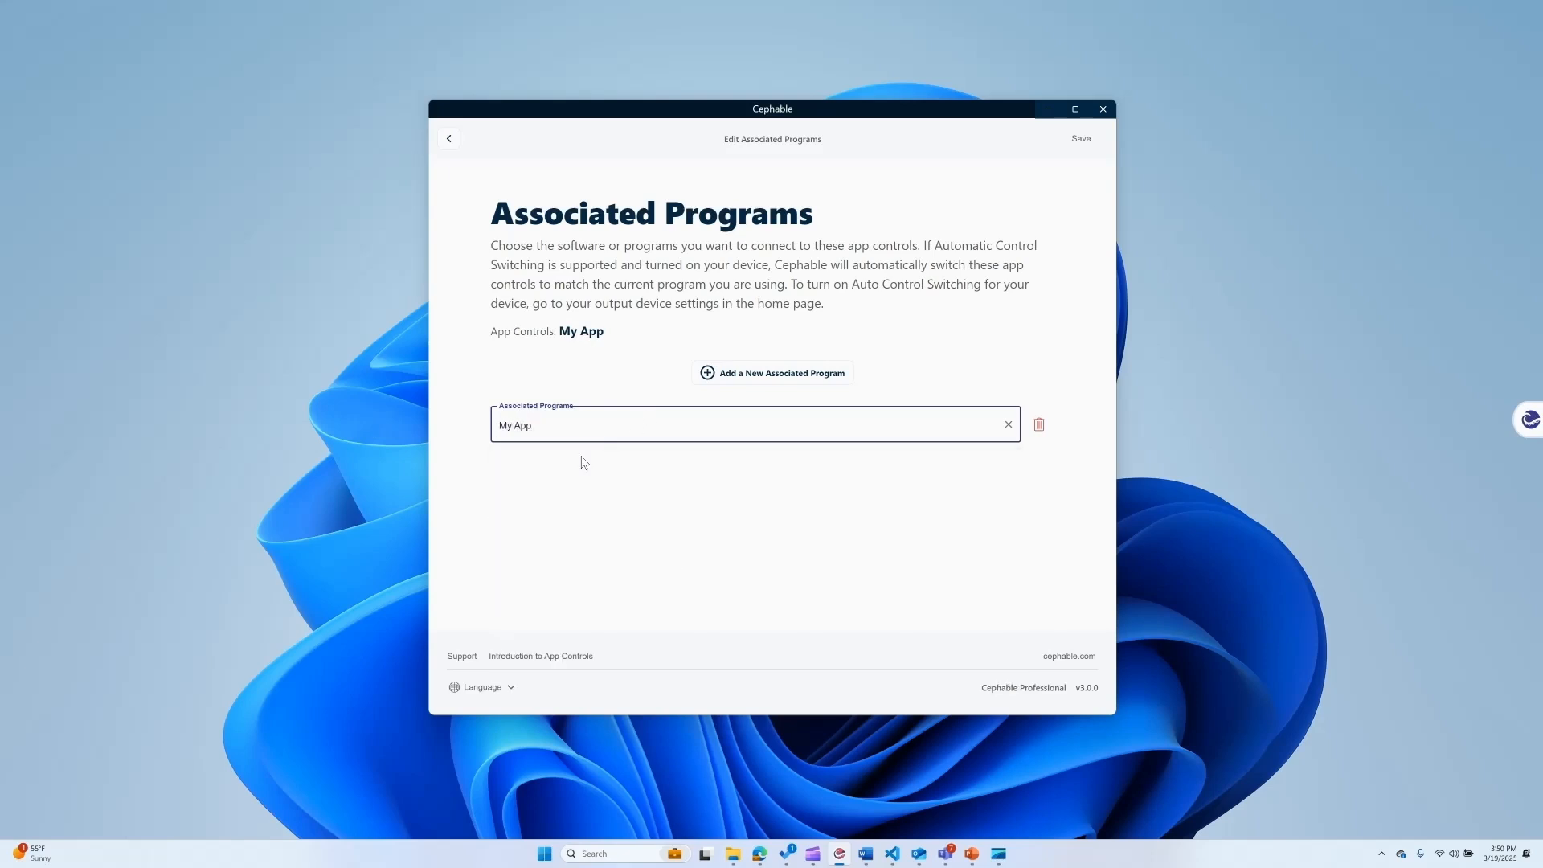
{"action": "left_click", "coordinate": [597, 507]}
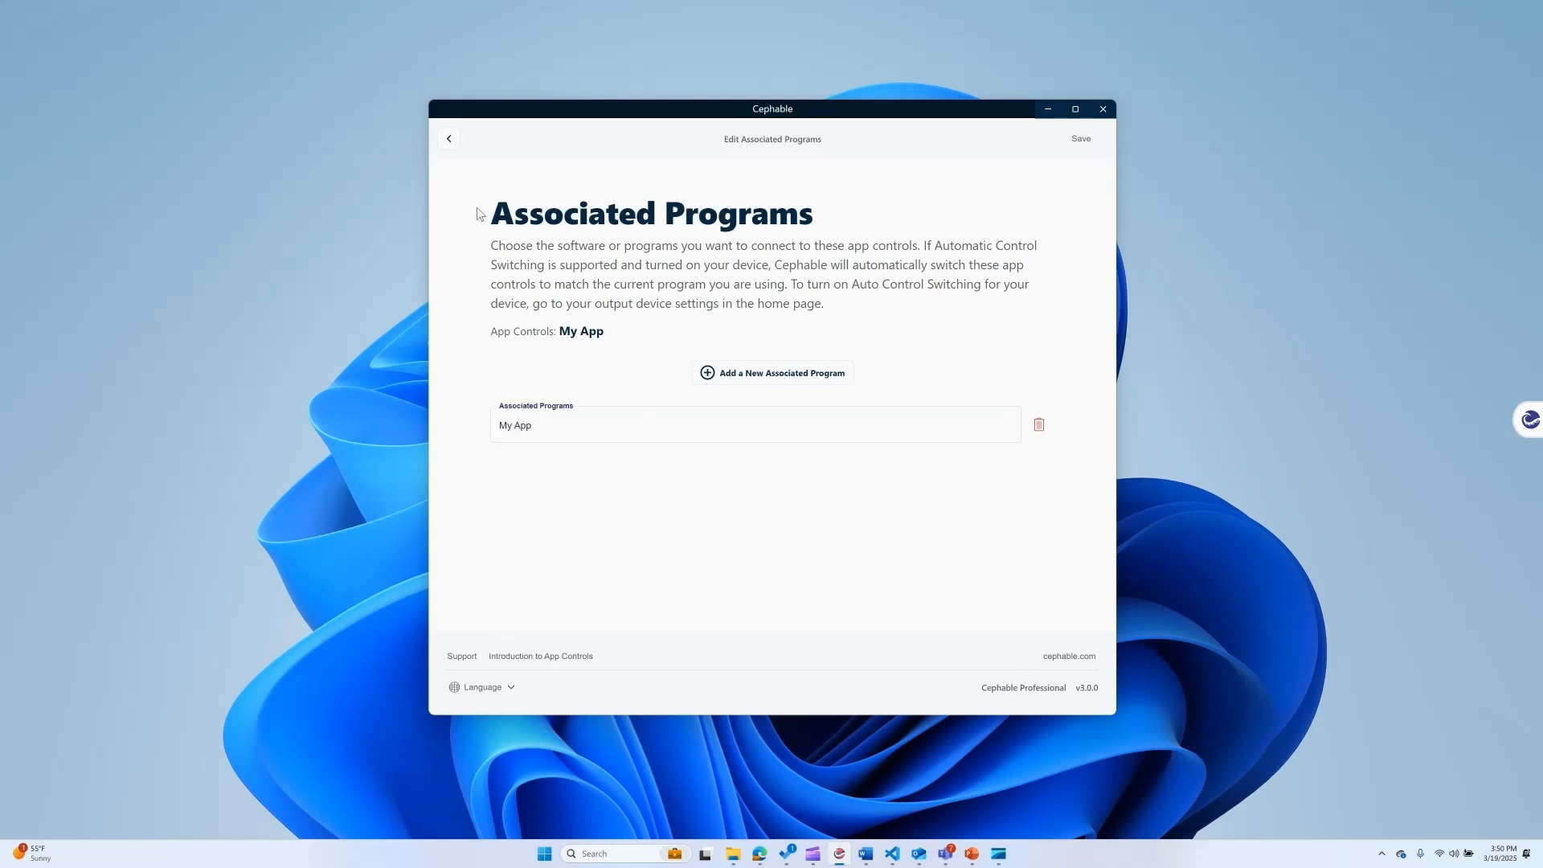
{"action": "left_click", "coordinate": [447, 142]}
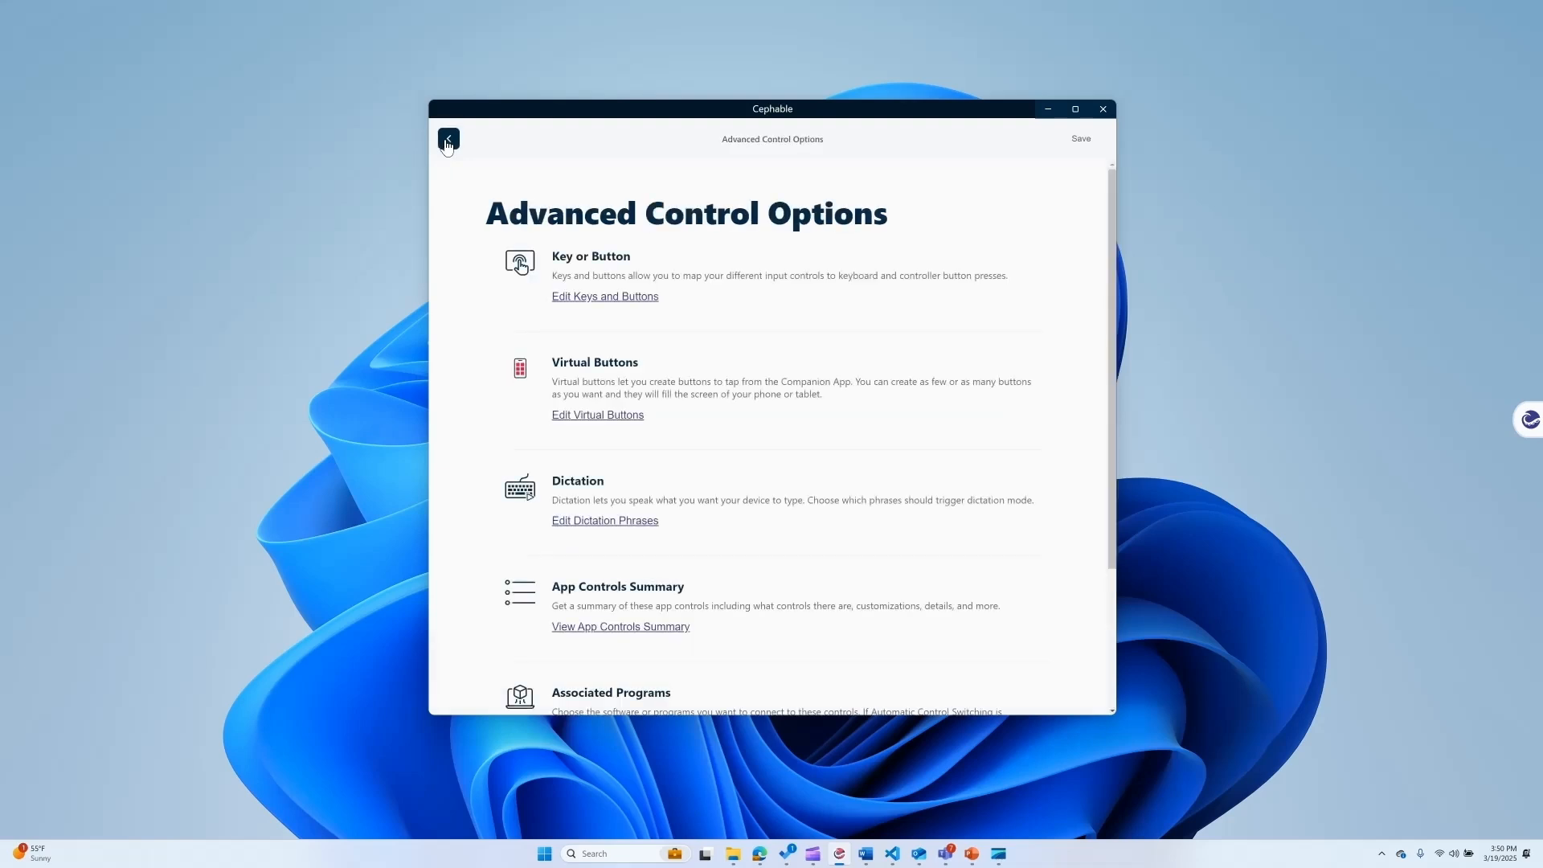
{"action": "left_click", "coordinate": [448, 141]}
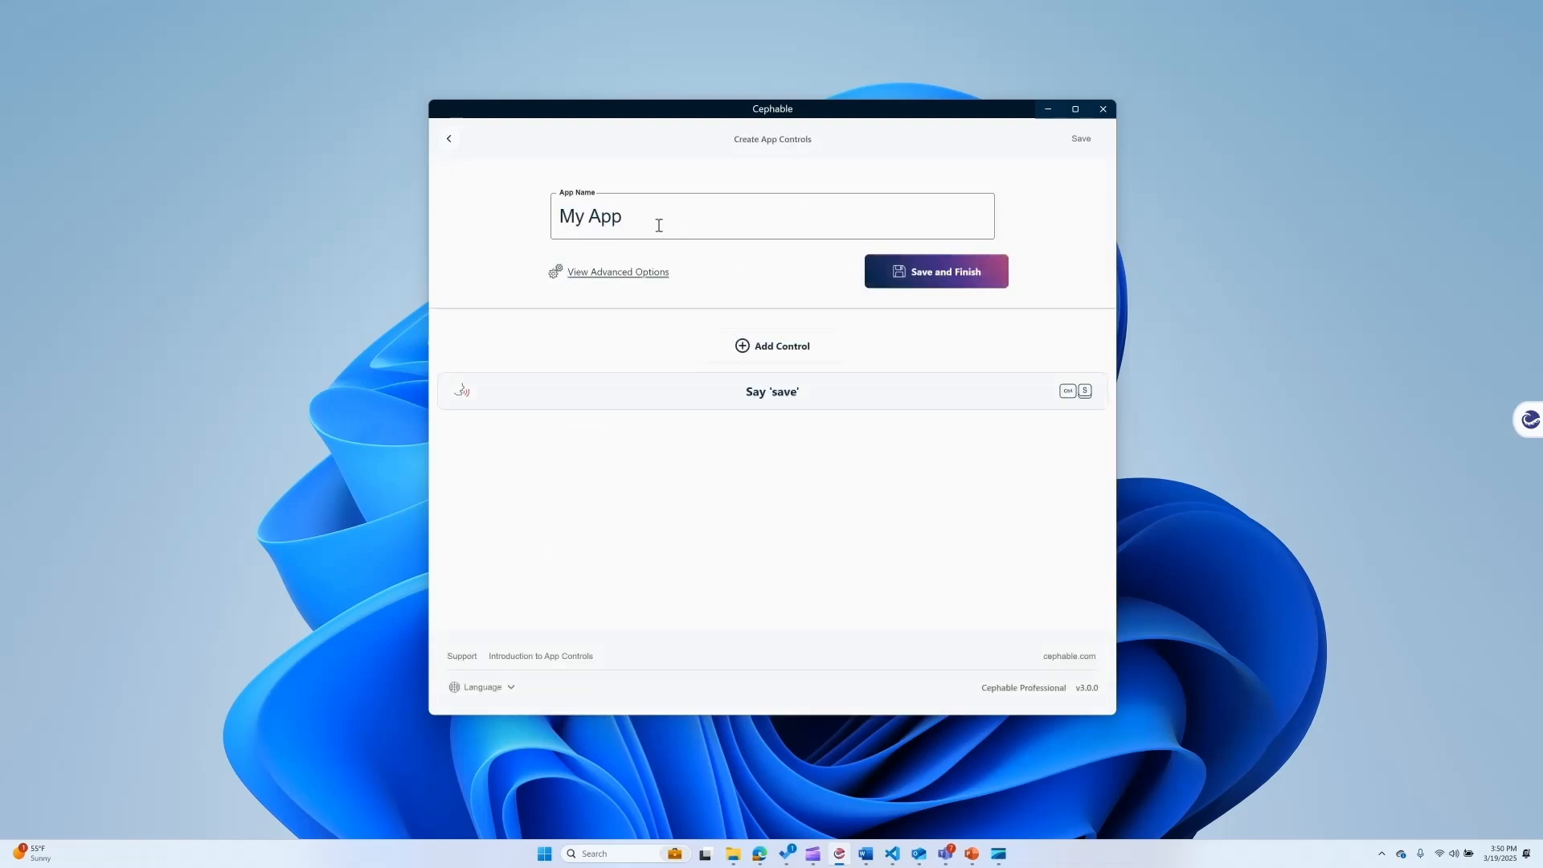
Save the new app controls and switch the current controls to My App.
{"action": "left_click", "coordinate": [964, 281]}
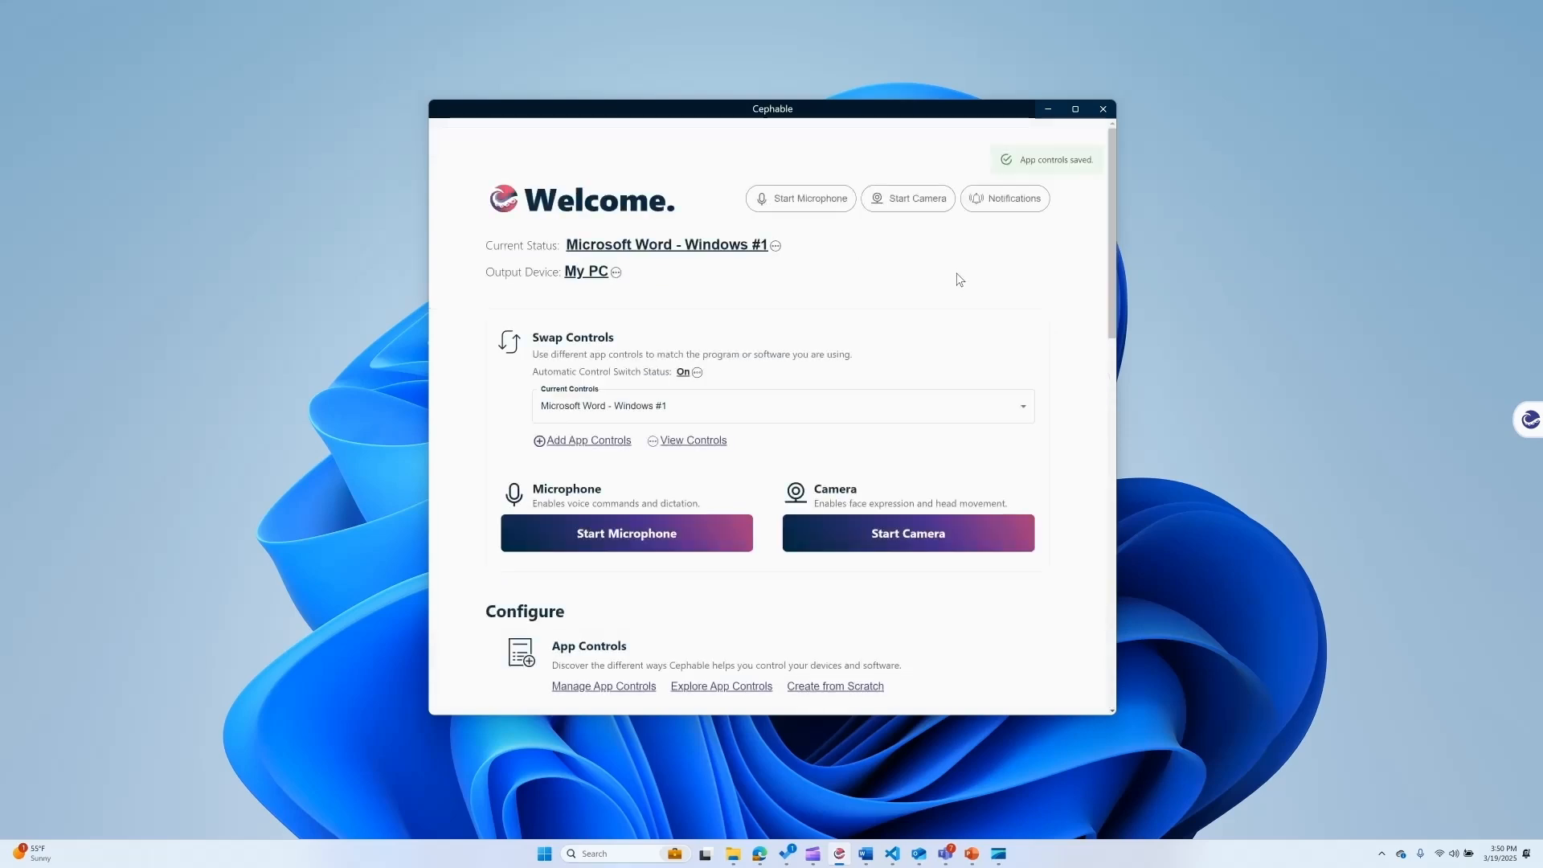
{"action": "left_click", "coordinate": [792, 408]}
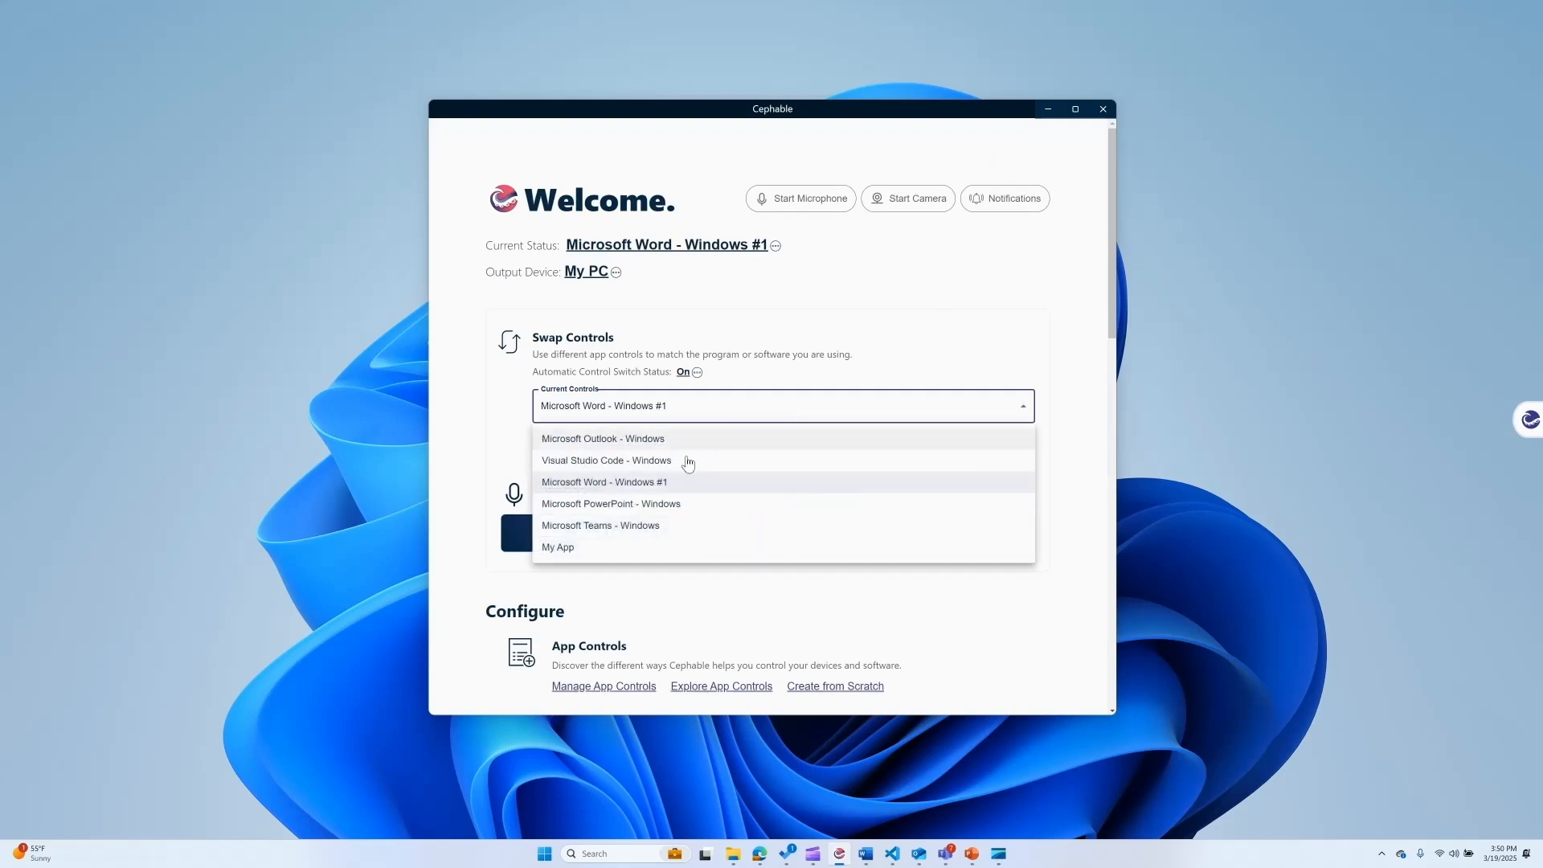
{"action": "left_click", "coordinate": [599, 548]}
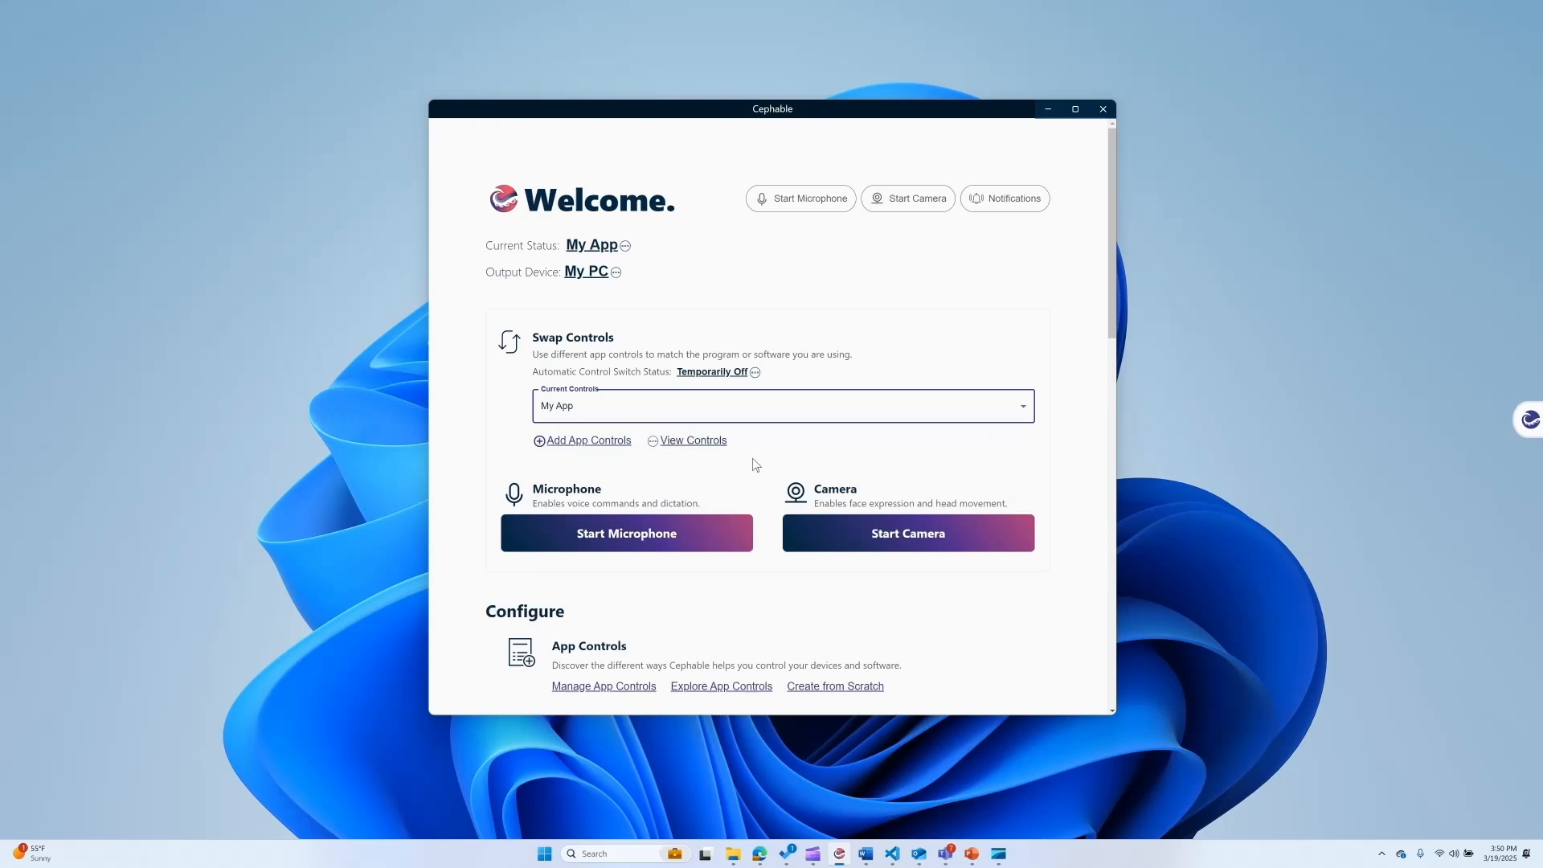
View the controls of My App and return to the home page.
{"action": "left_click", "coordinate": [714, 442]}
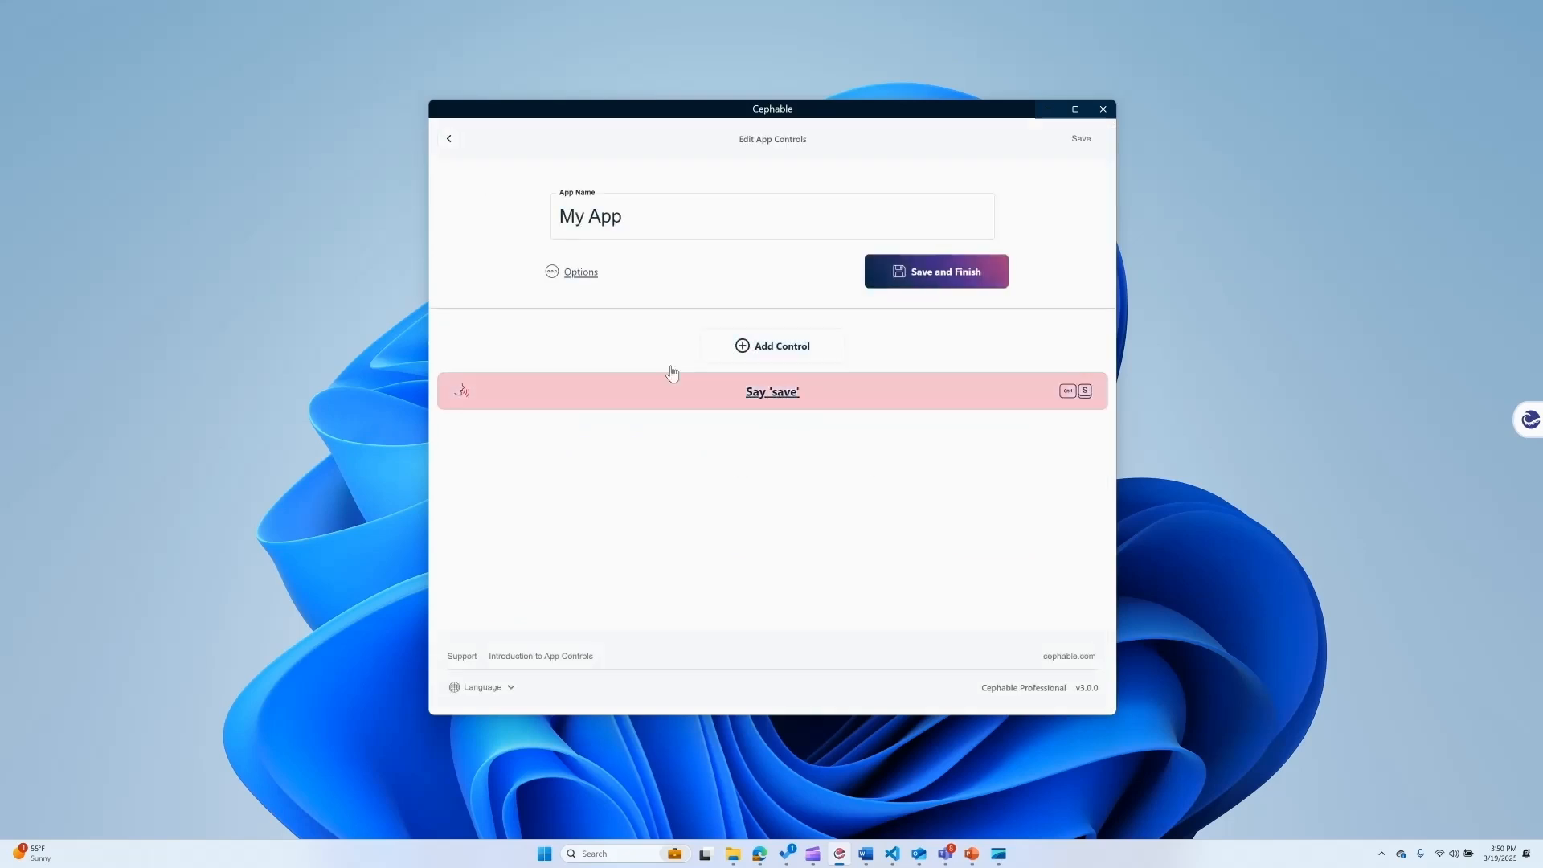
{"action": "left_click", "coordinate": [449, 139]}
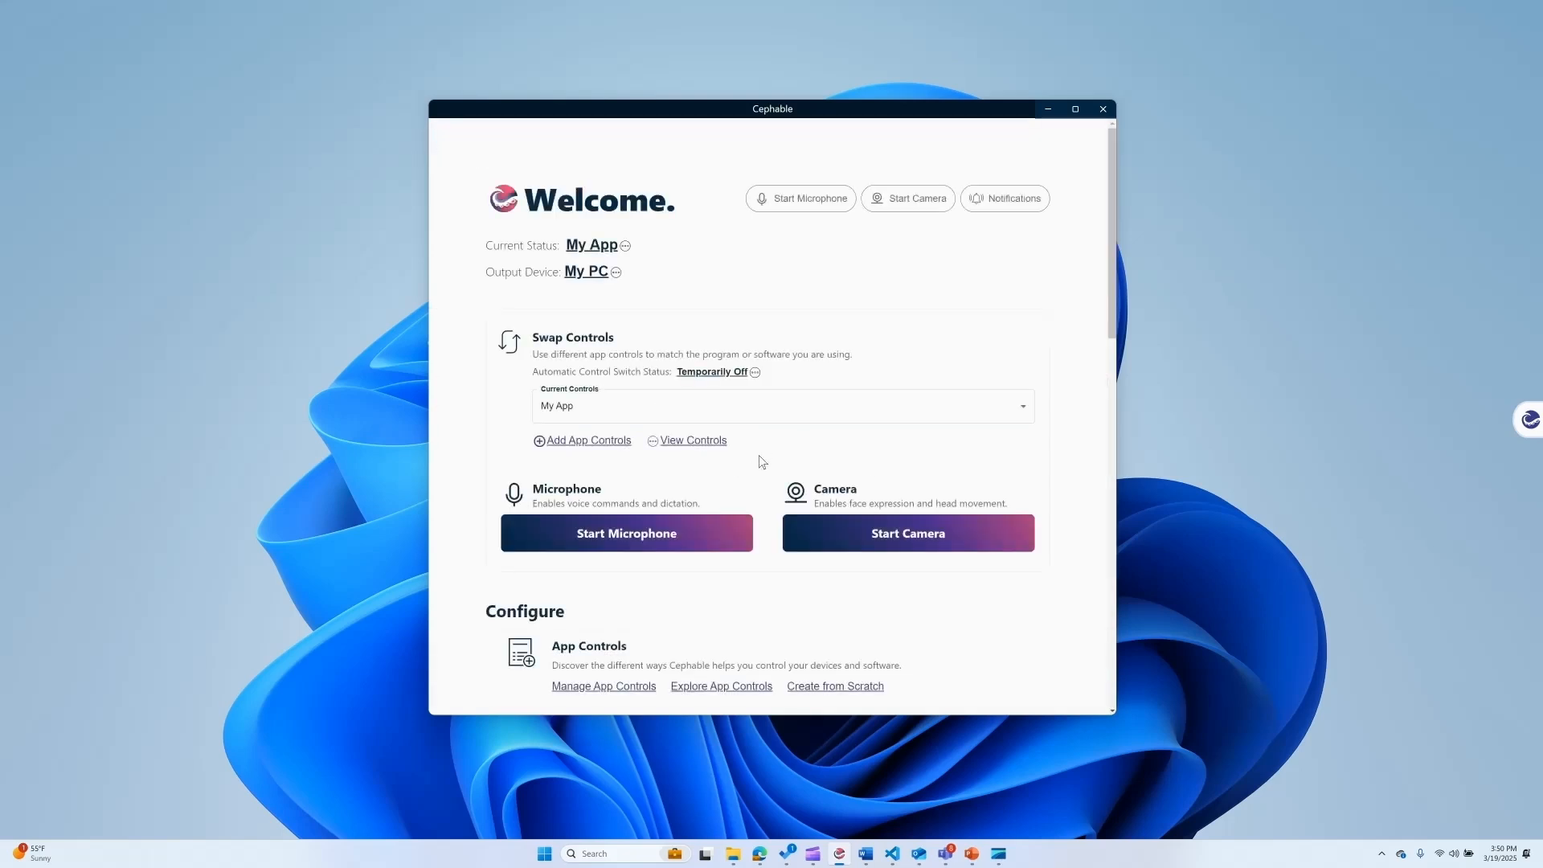